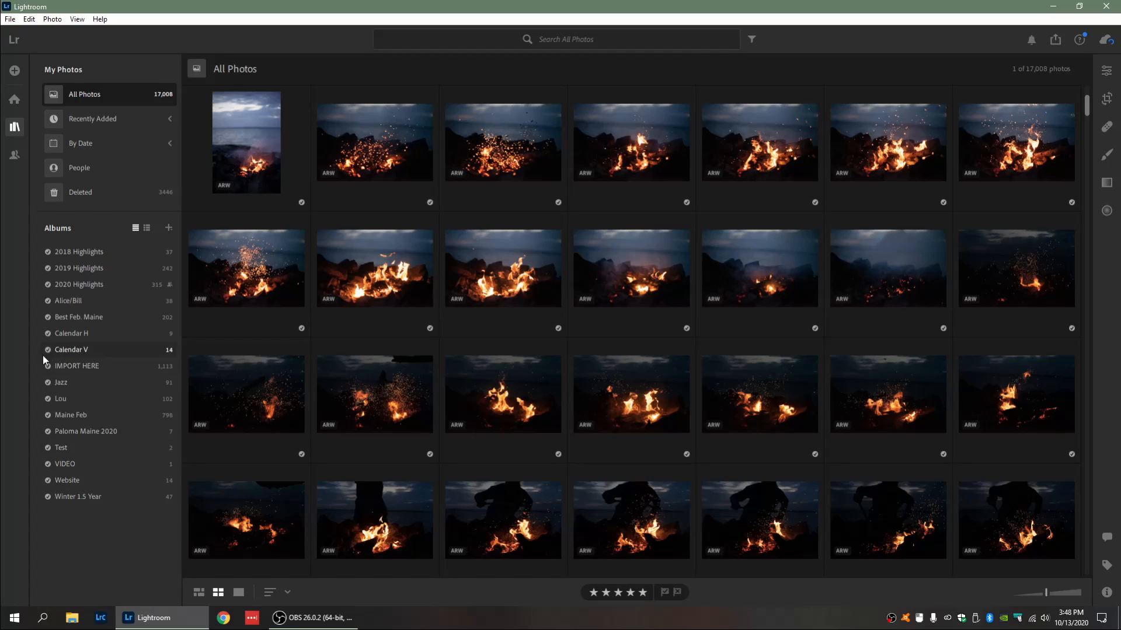
Step: Open the panorama photo in the VIDEO album for viewing
left_click(62, 463)
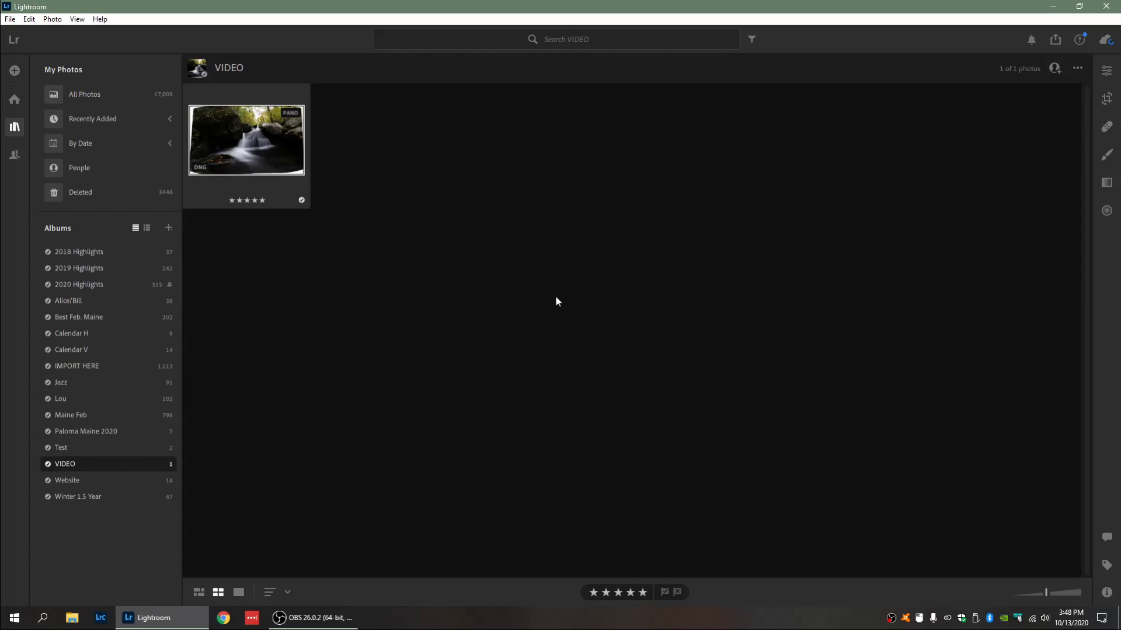
double_click(273, 154)
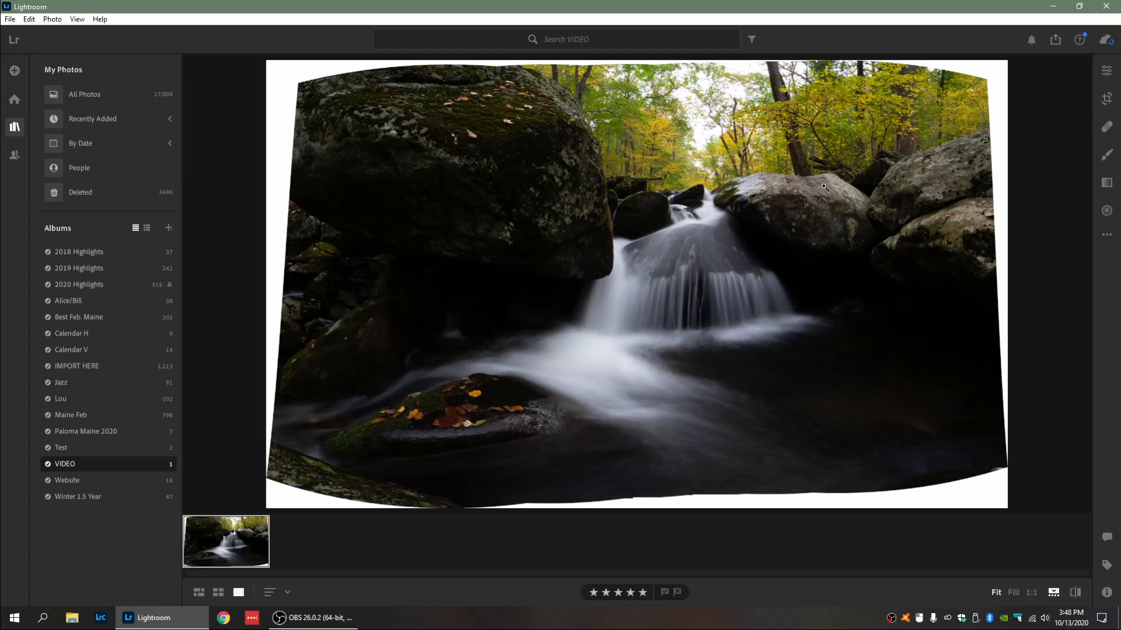
Step: Set the Geometry Distortion to +20 to reduce the panorama's curvature
left_click(1105, 75)
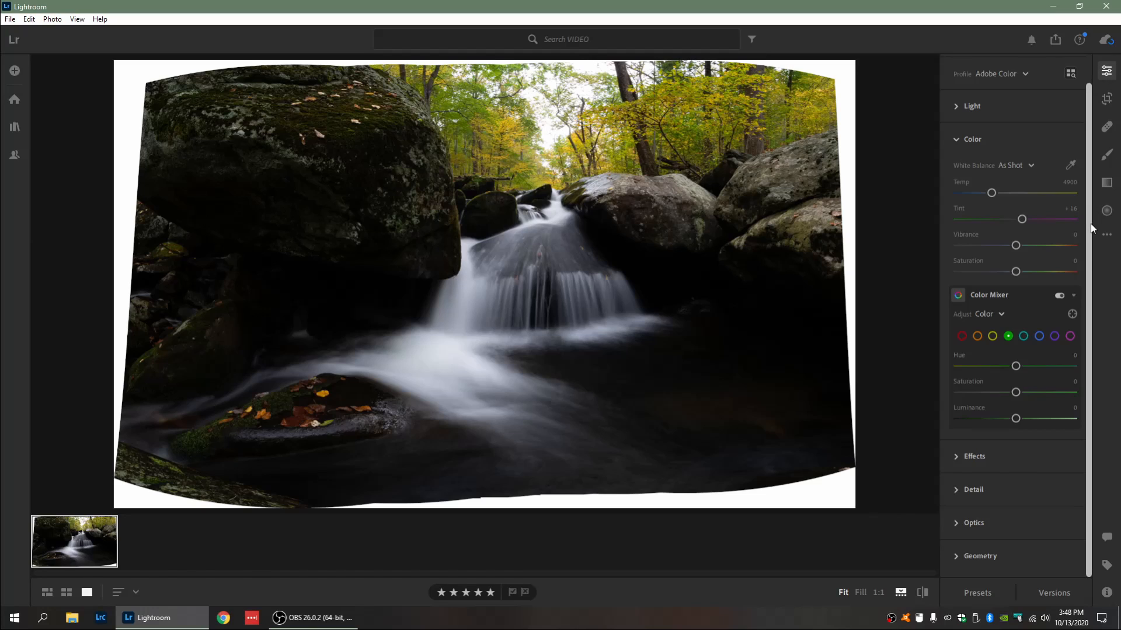
left_click(987, 555)
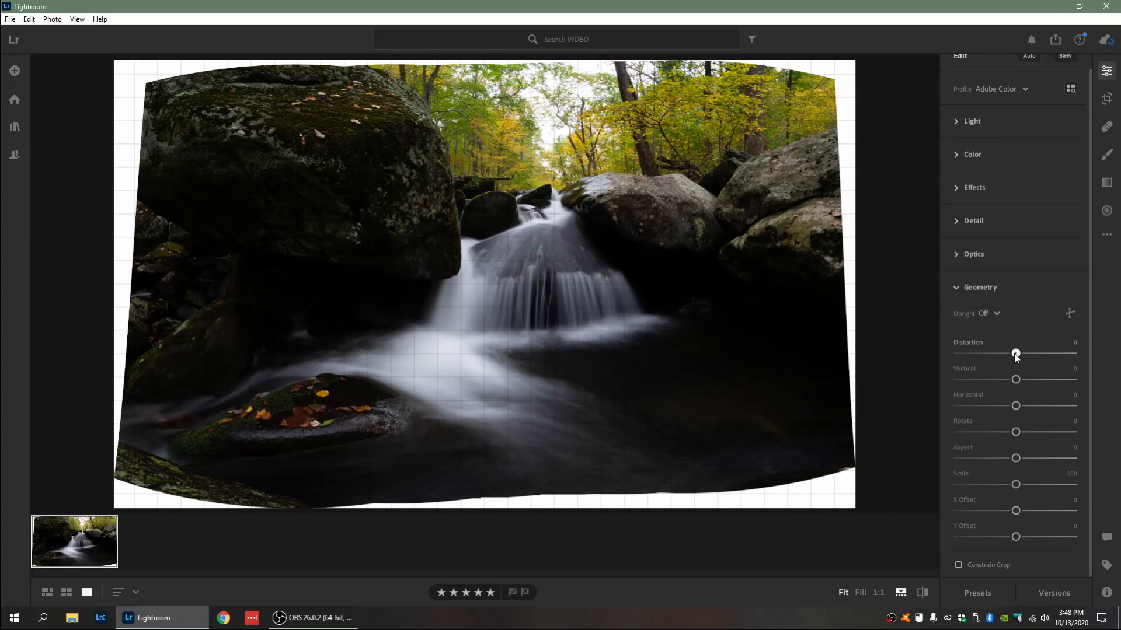
left_click_drag(1016, 354, 1028, 354)
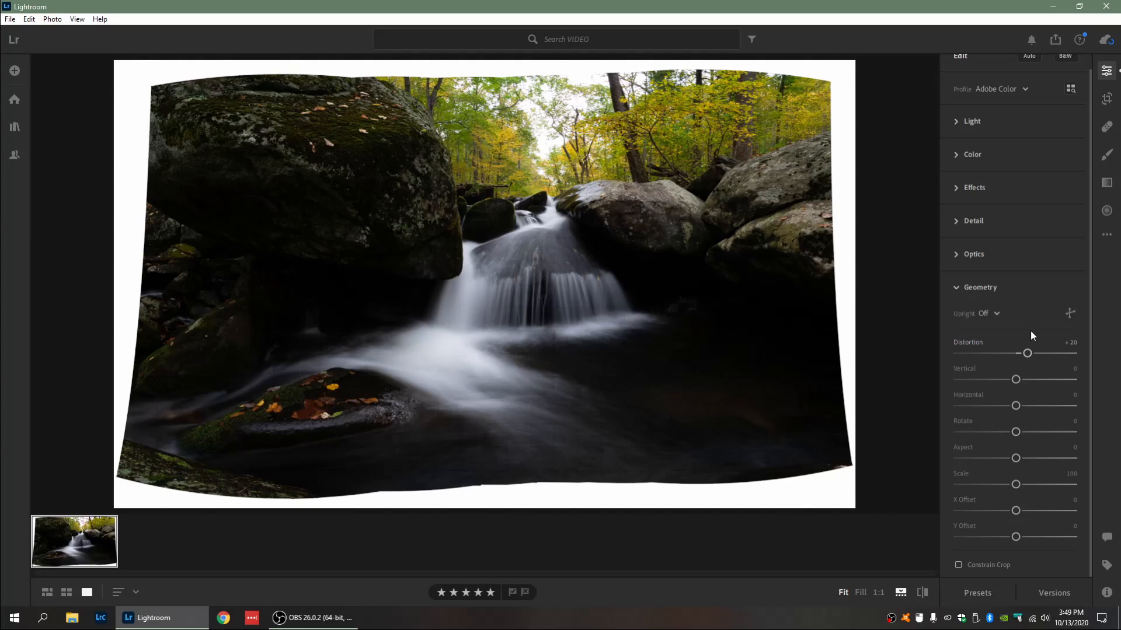
Step: Crop the photo to a 16 x 9 aspect ratio, trimming away the white edges
left_click(1107, 101)
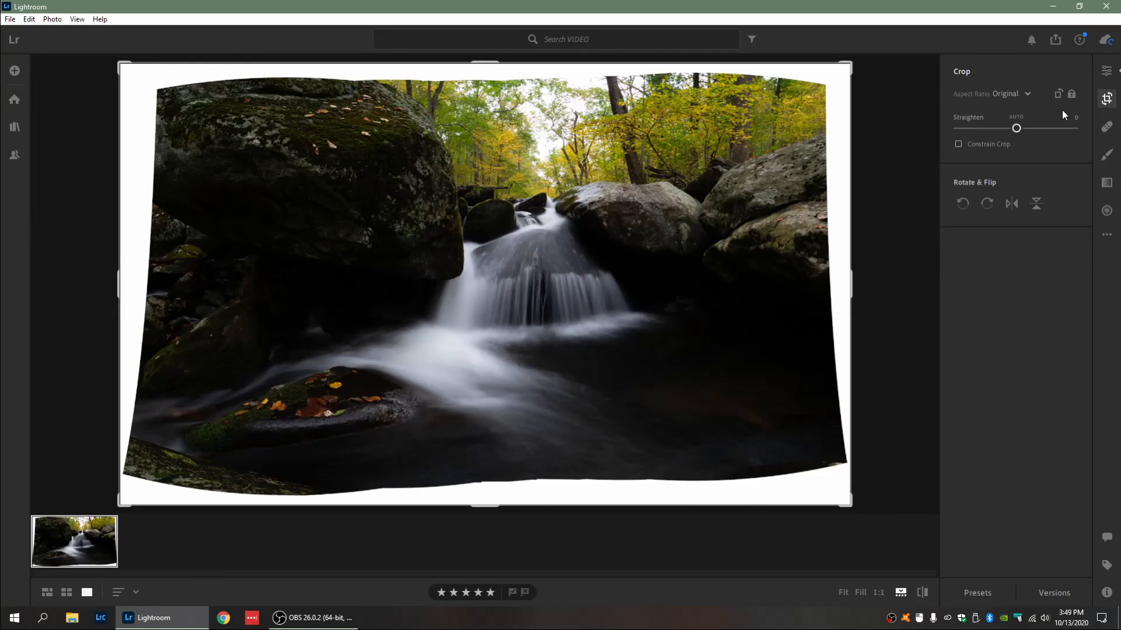
left_click(1011, 94)
left_click(1007, 93)
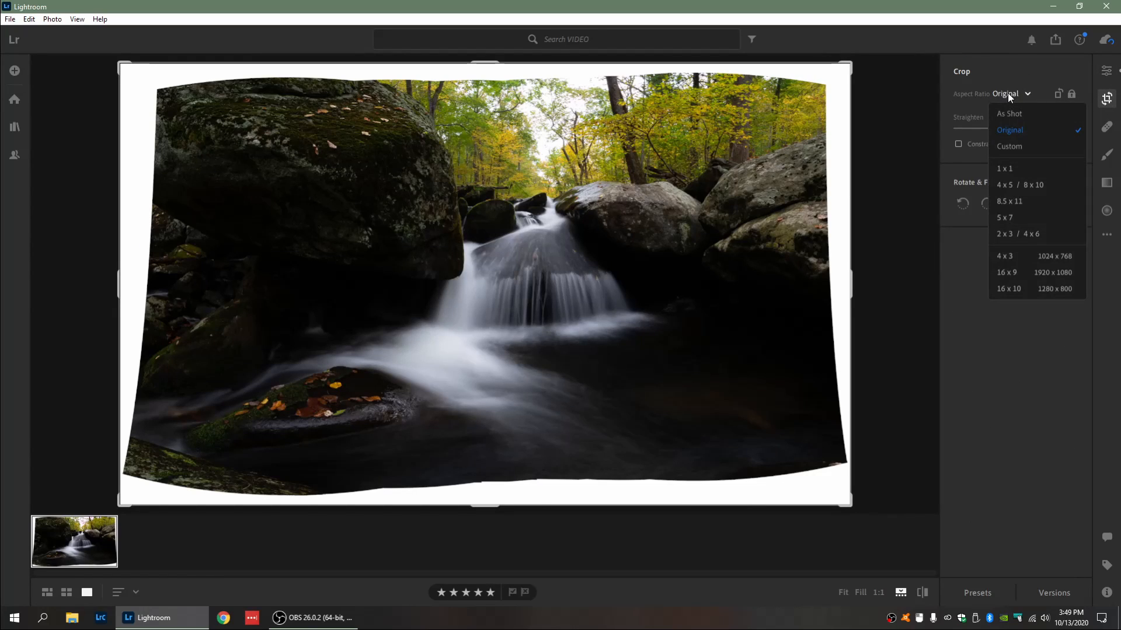
left_click(1026, 269)
left_click_drag(122, 80, 146, 85)
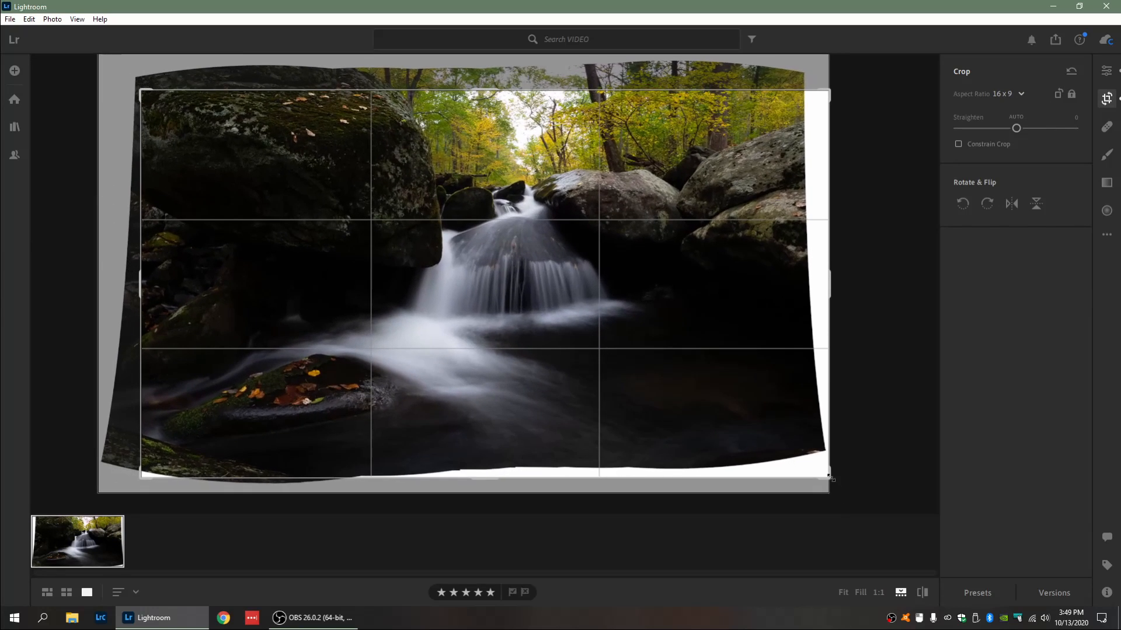
left_click_drag(807, 460, 795, 459)
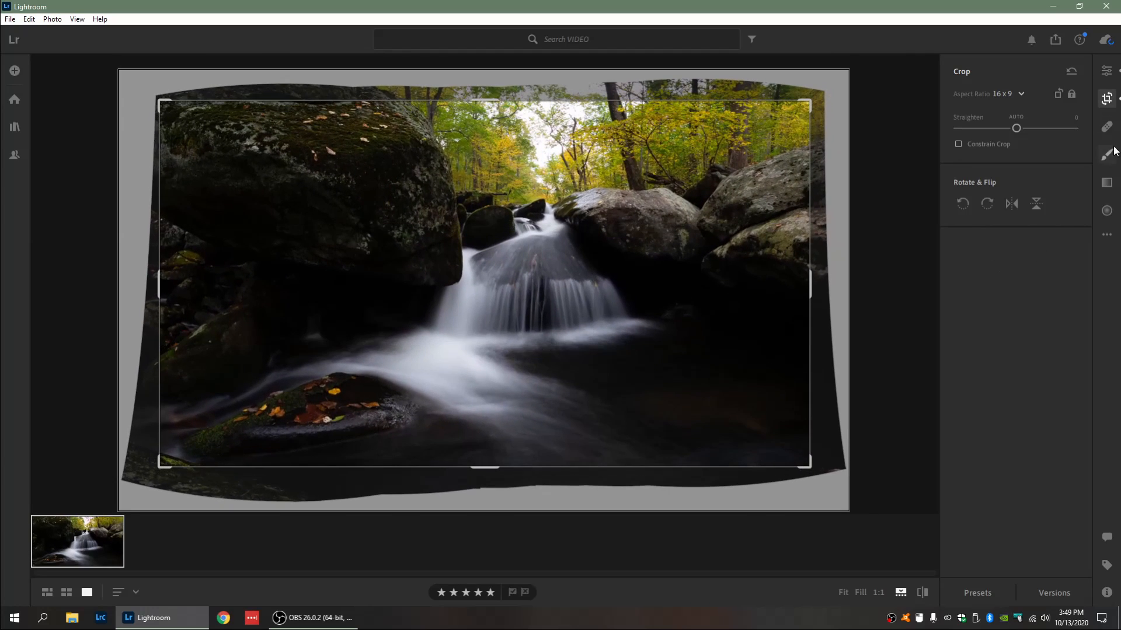
Step: Build an S-curve in the Point Curve, raising the black point and adding a shadow and highlight point
left_click(1106, 67)
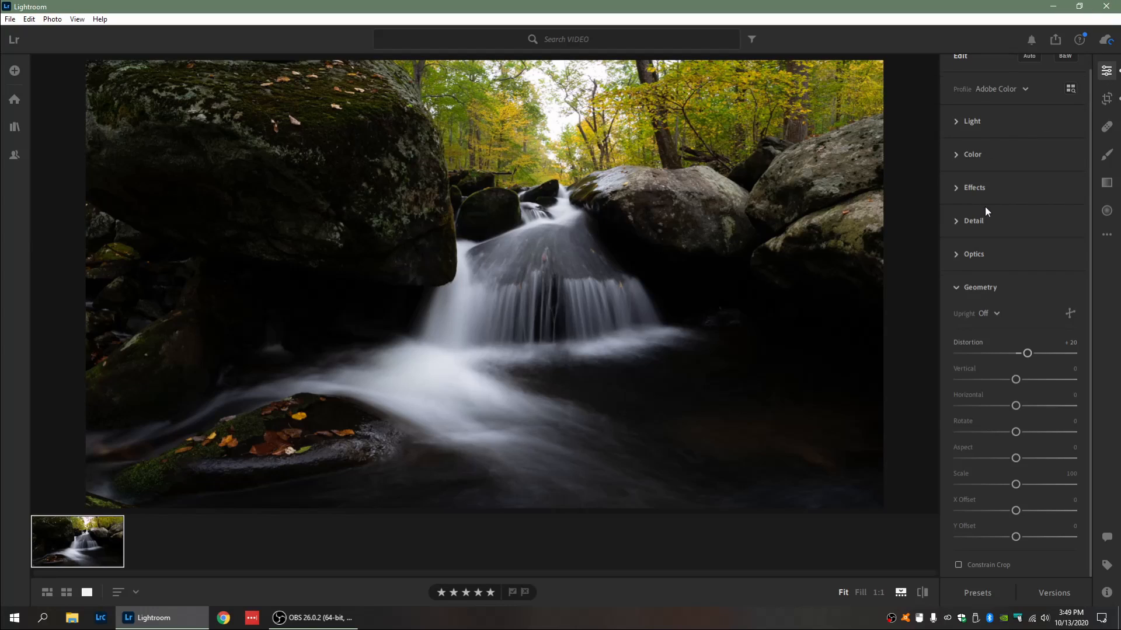
scroll(981, 115, "up", 1)
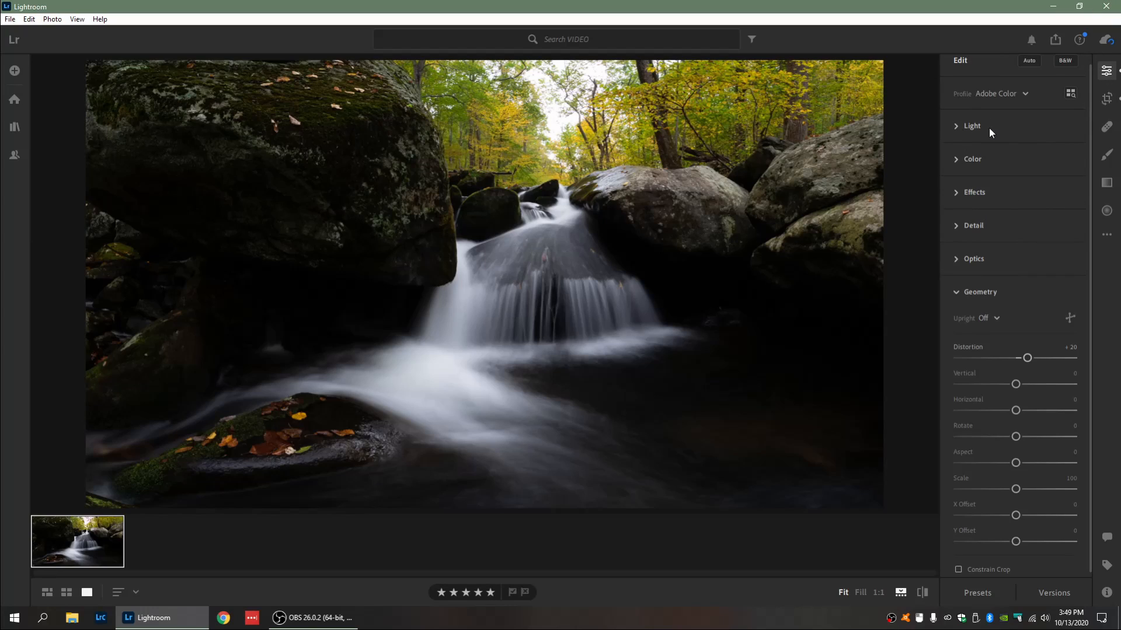
left_click(988, 128)
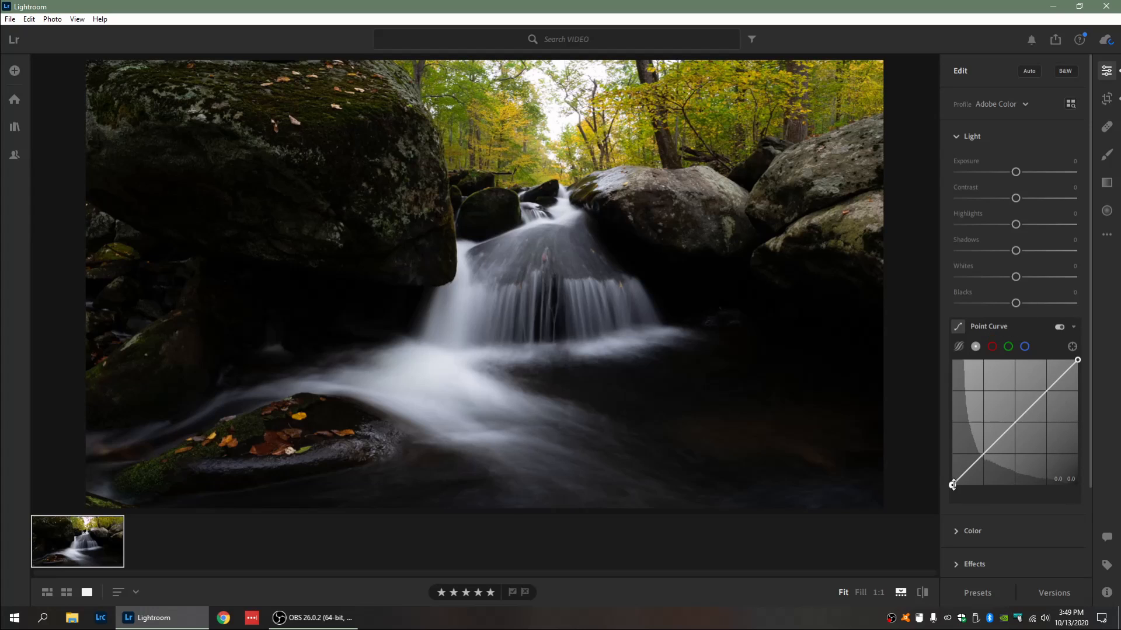
left_click_drag(953, 485, 948, 472)
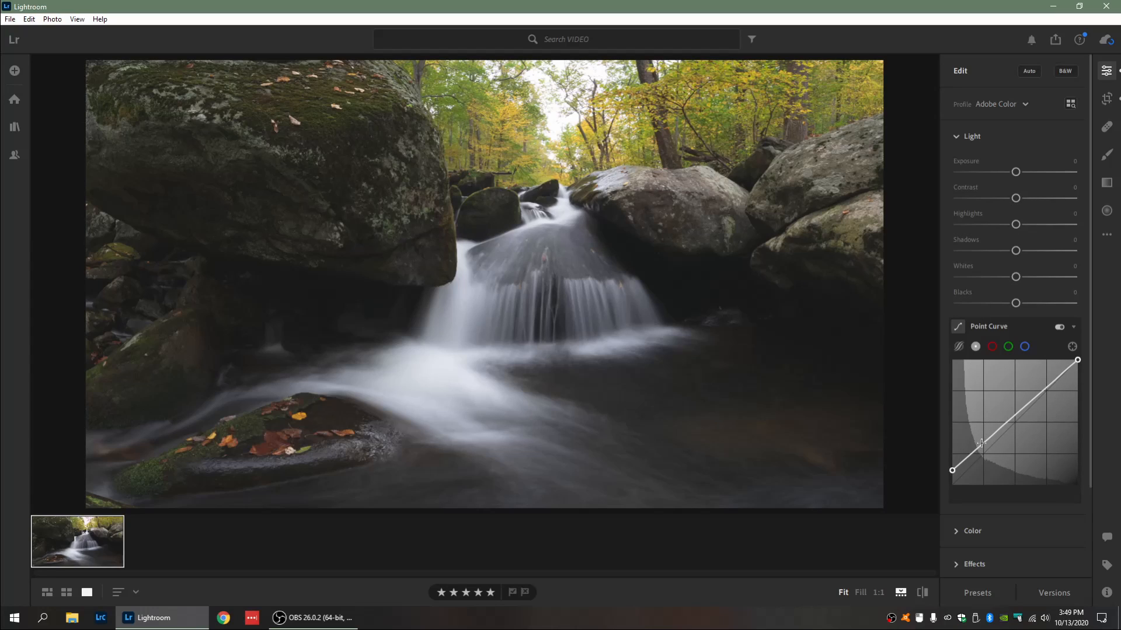
mouse_move(985, 461)
left_mouse_down()
mouse_move(980, 446)
mouse_move(985, 457)
left_mouse_up()
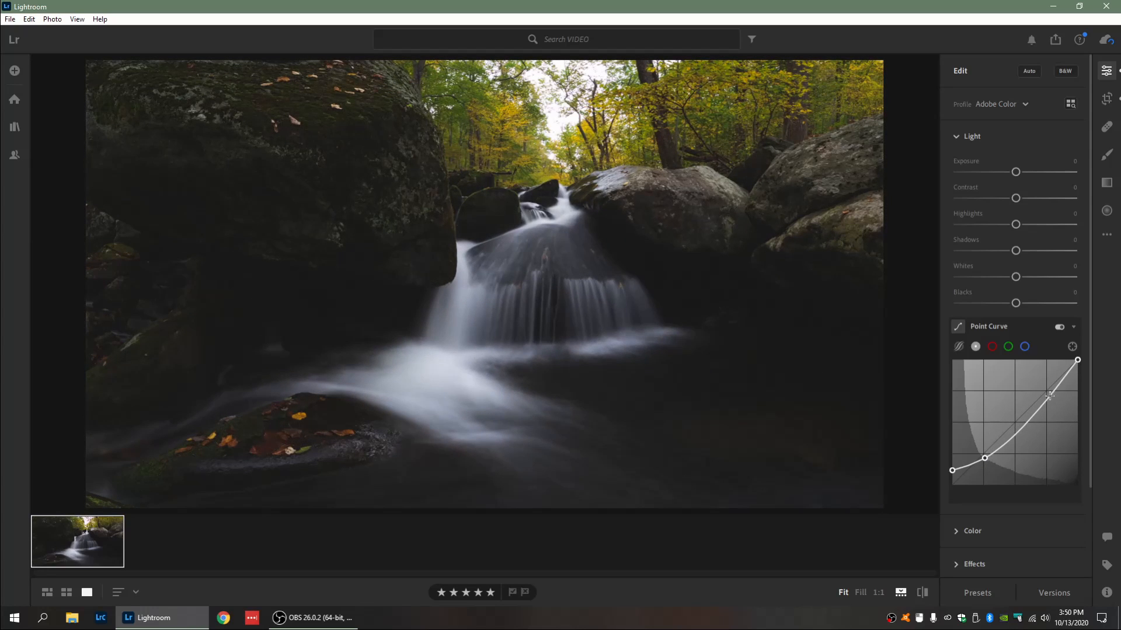
left_click_drag(1052, 391, 1045, 386)
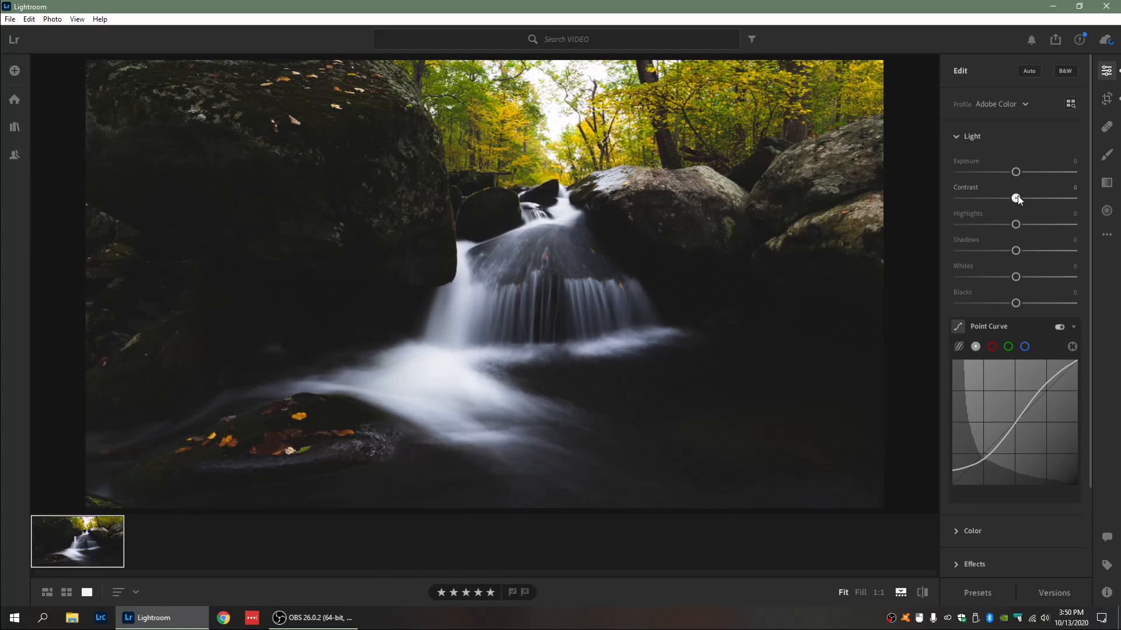
Step: Lower Contrast to -69 while nudging the point-curve control points
left_click_drag(1017, 199, 989, 198)
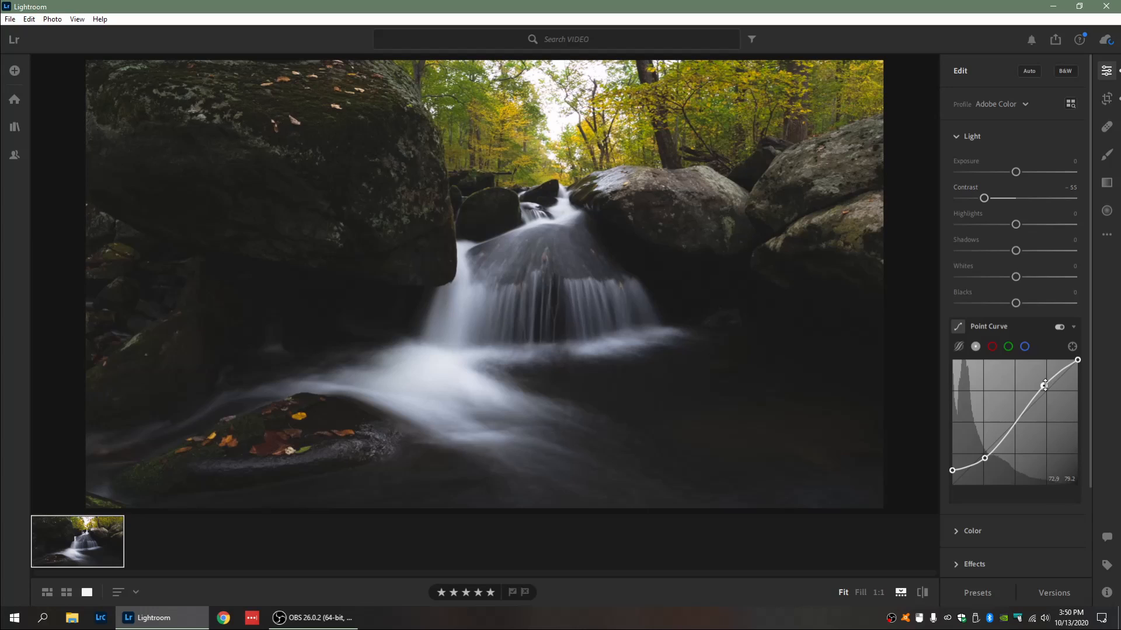
left_click_drag(1044, 385, 1046, 387)
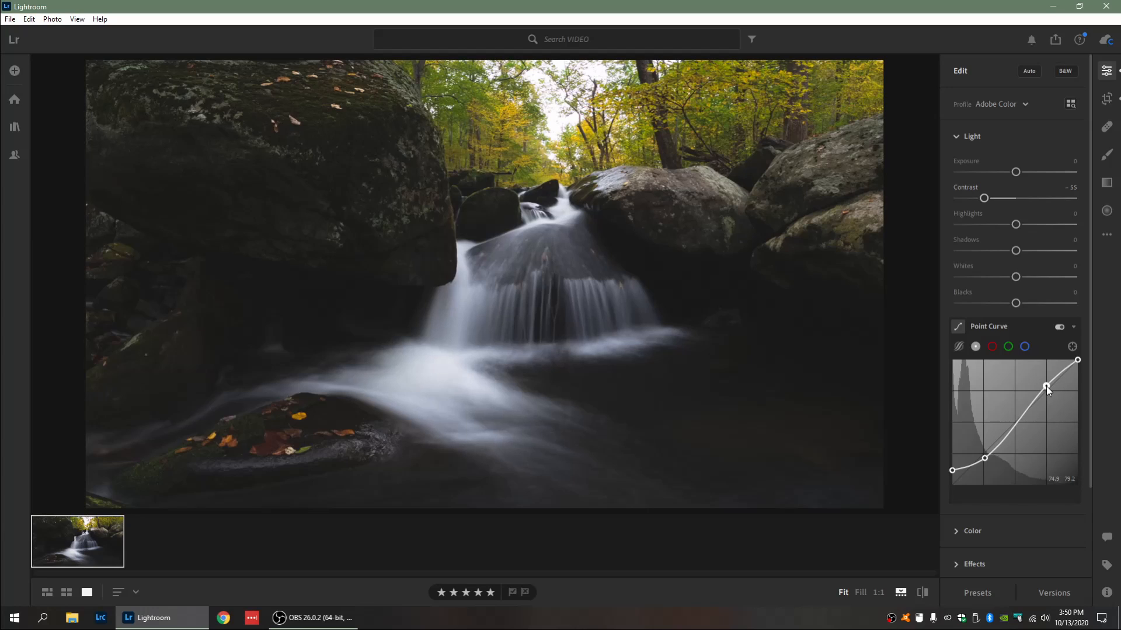
left_click(984, 459)
left_click_drag(984, 459, 982, 458)
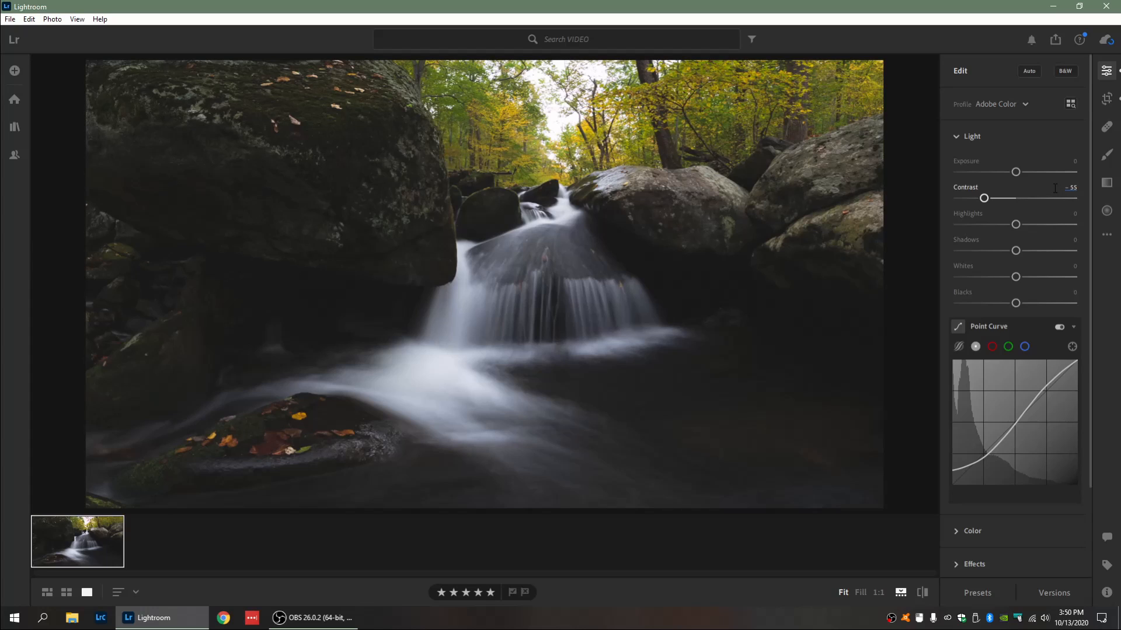
mouse_move(984, 198)
left_mouse_down()
mouse_move(963, 198)
mouse_move(976, 213)
left_mouse_up()
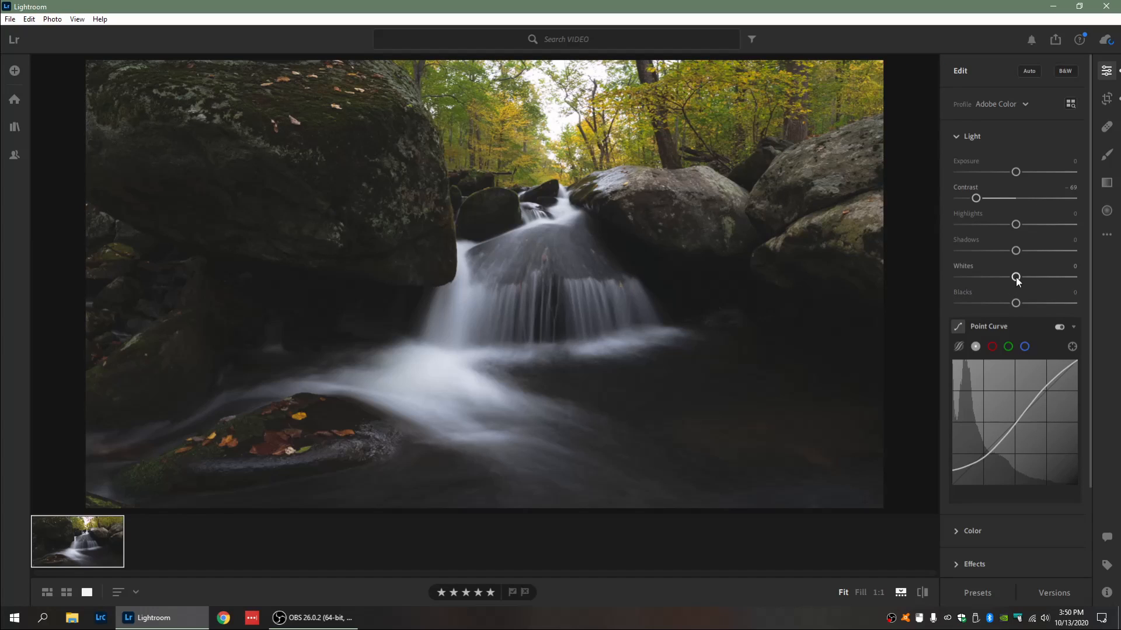
Step: Raise Whites to +42 and Blacks to +86
left_click_drag(1017, 280, 1042, 281)
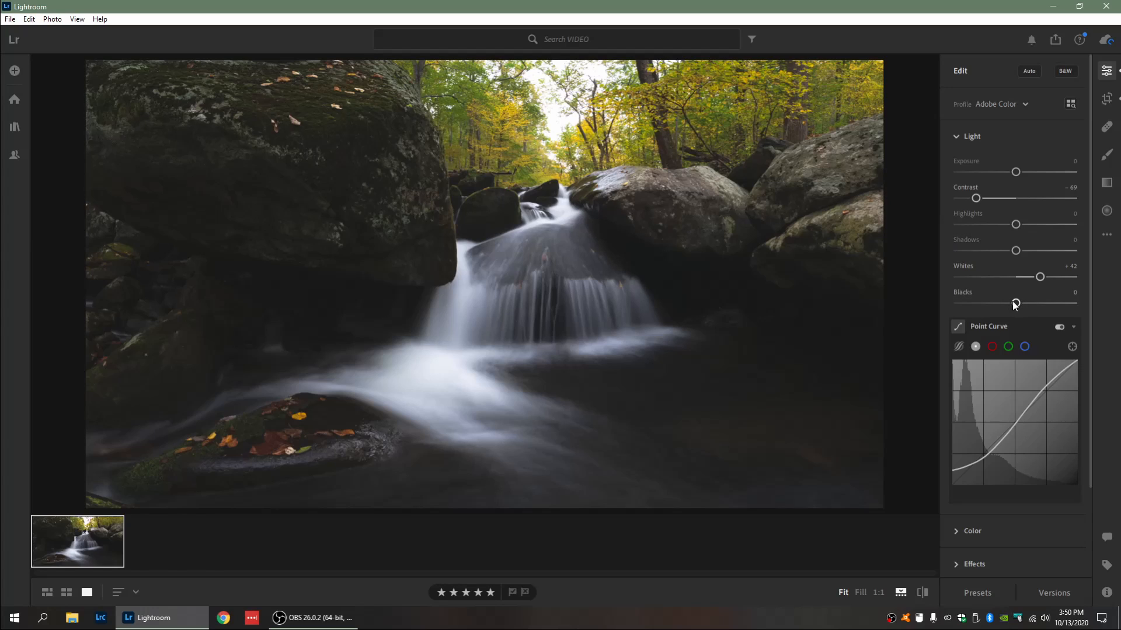
left_click_drag(1017, 304, 1046, 304)
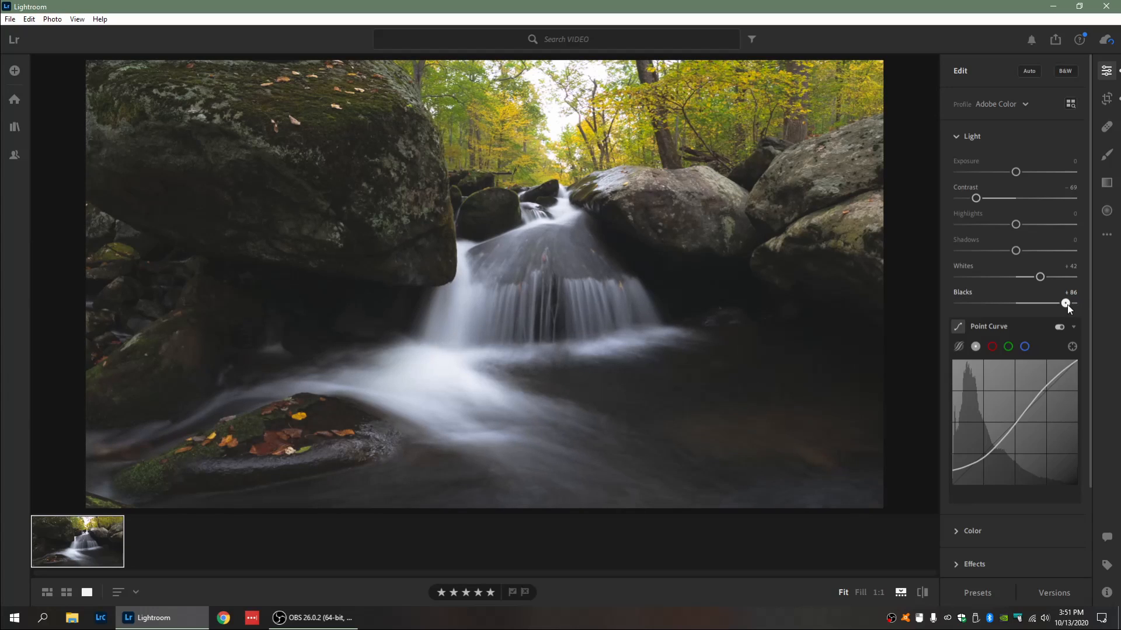
left_click_drag(1070, 308, 1070, 308)
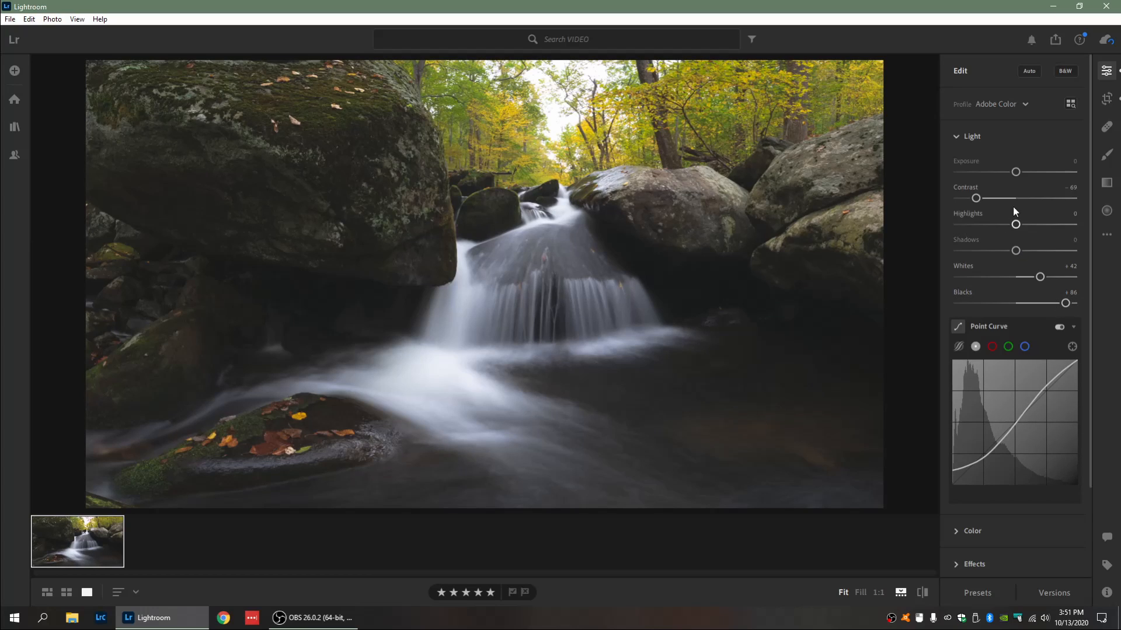
Step: Set Shadows and Blacks to +59 and Highlights to -30
left_click_drag(1016, 251, 1049, 252)
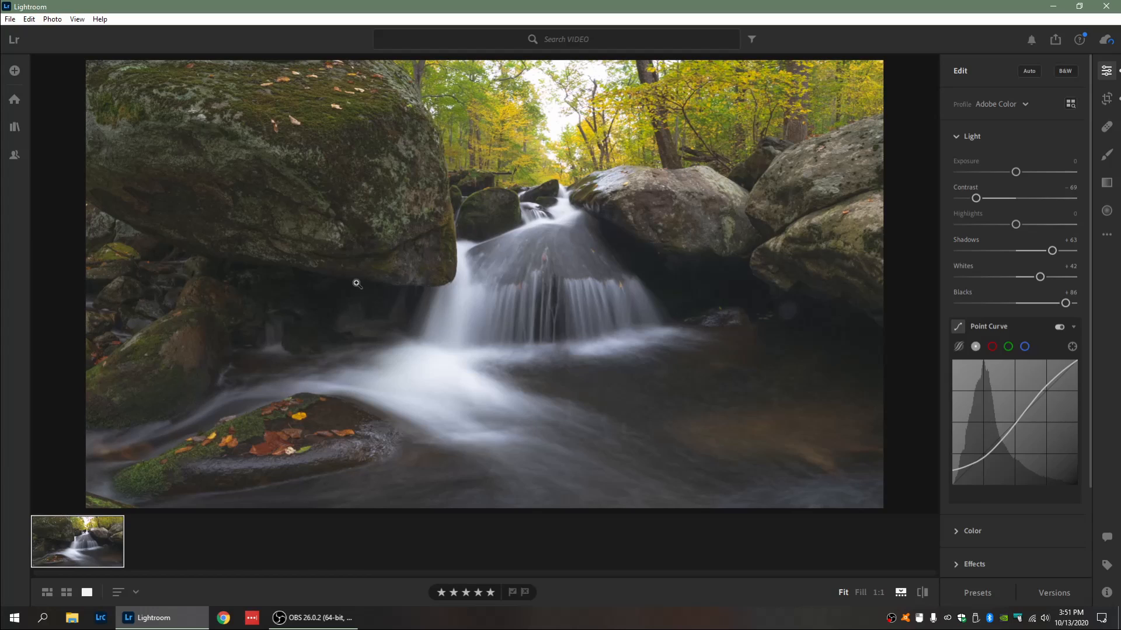
left_click_drag(1065, 304, 1050, 303)
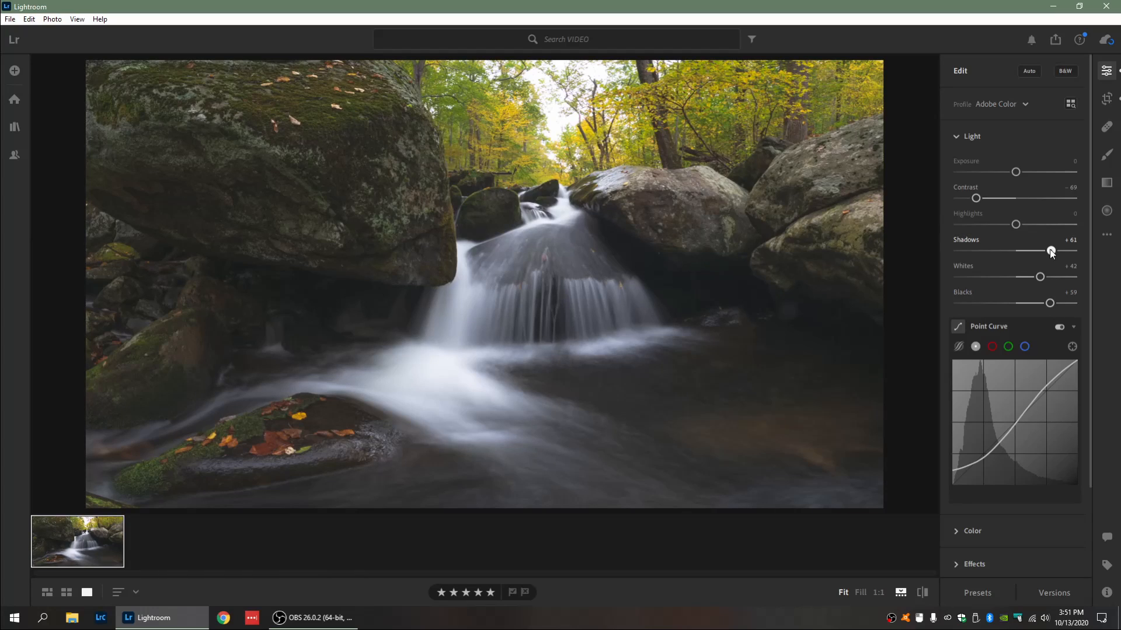
left_click_drag(1051, 250, 1048, 250)
left_click_drag(1016, 224, 998, 227)
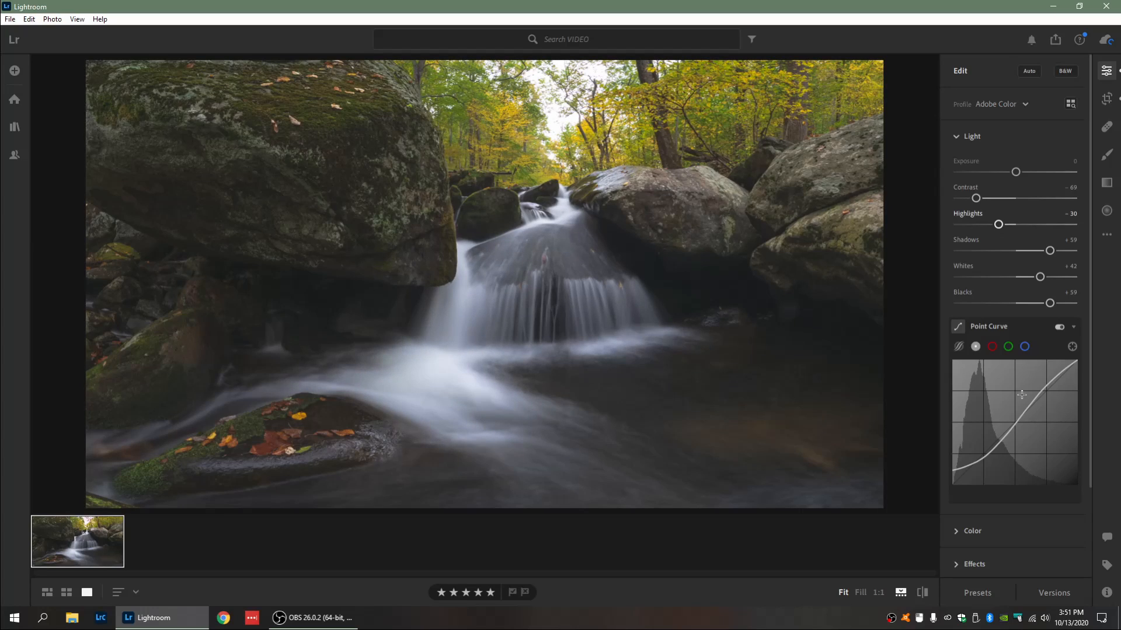
Step: Set Effects Texture to +24 and Clarity to -15
scroll(1022, 397, "down", 3)
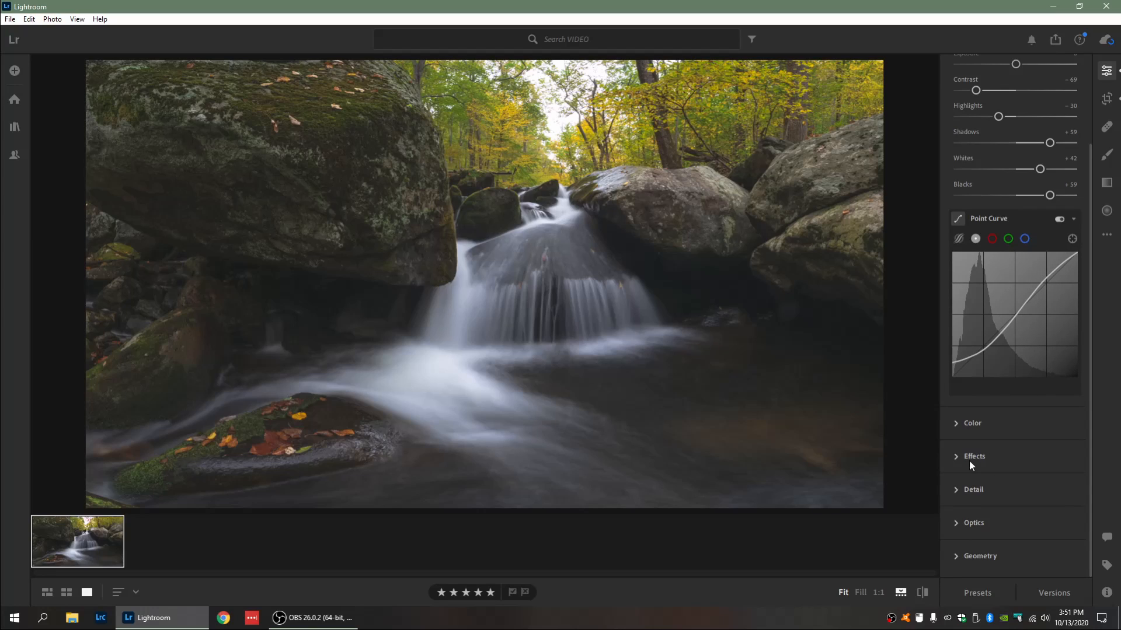
left_click(970, 455)
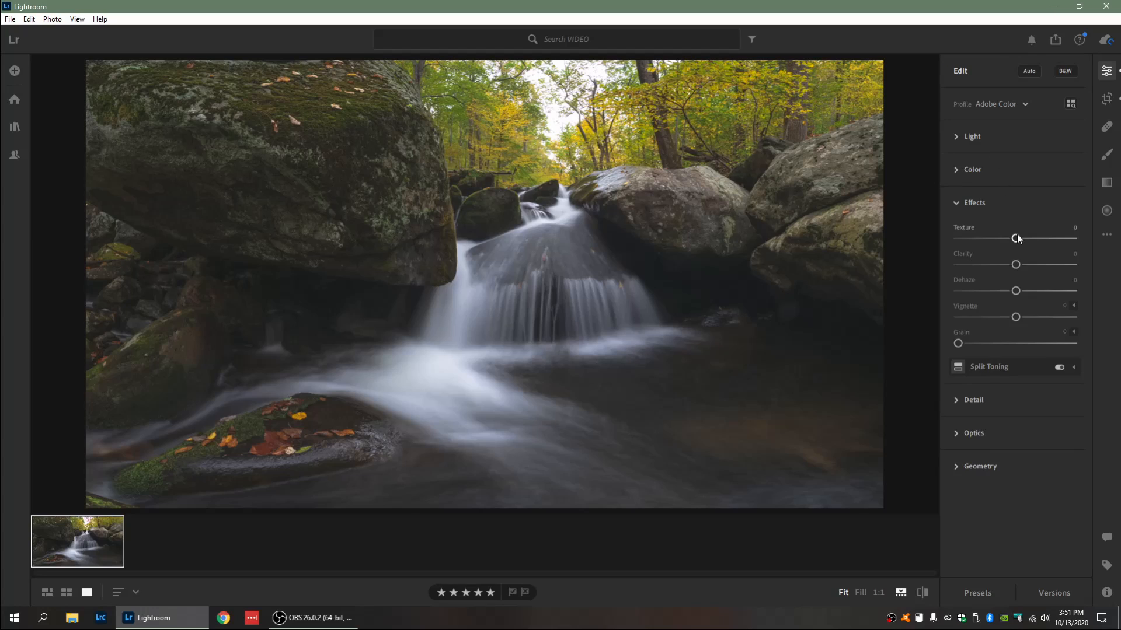
left_click_drag(1016, 238, 1022, 239)
left_click_drag(1017, 266, 1009, 267)
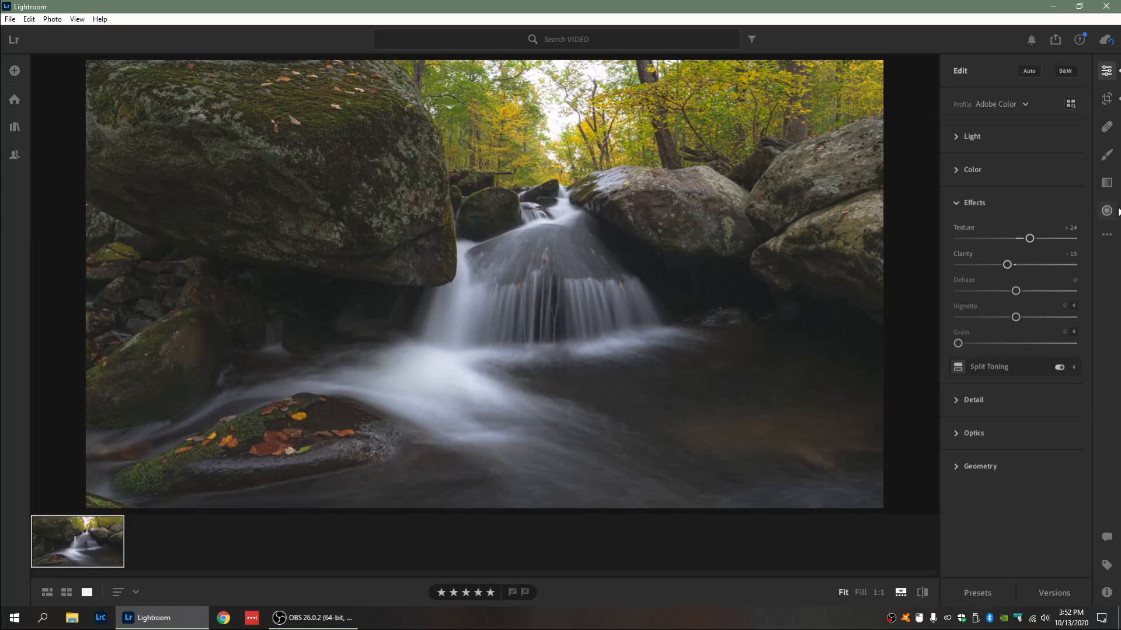
Step: Add a radial gradient over the waterfall with Exposure raised to +1.08
left_click(1116, 210)
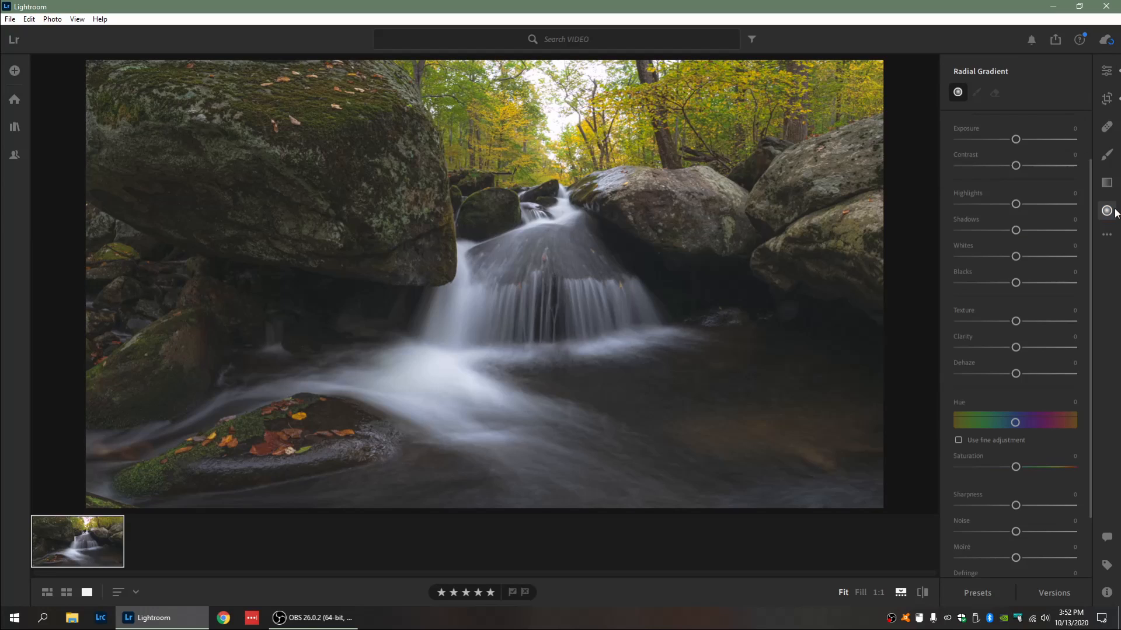
mouse_move(474, 299)
left_mouse_down()
mouse_move(557, 263)
mouse_move(516, 289)
mouse_move(524, 282)
left_mouse_up()
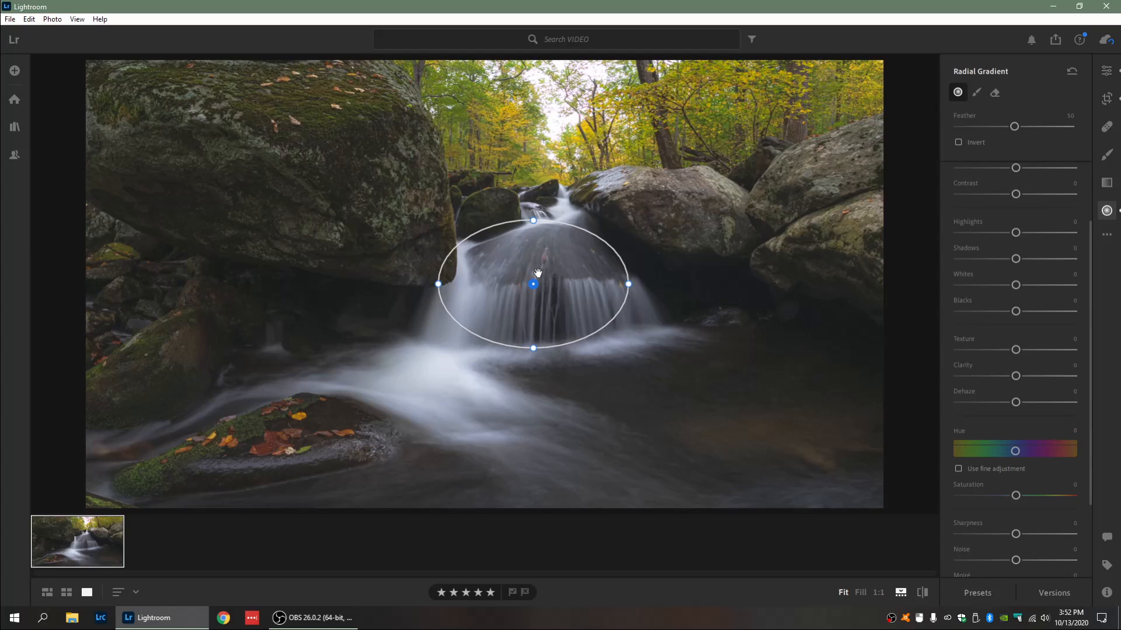
scroll(1005, 185, "up", 2)
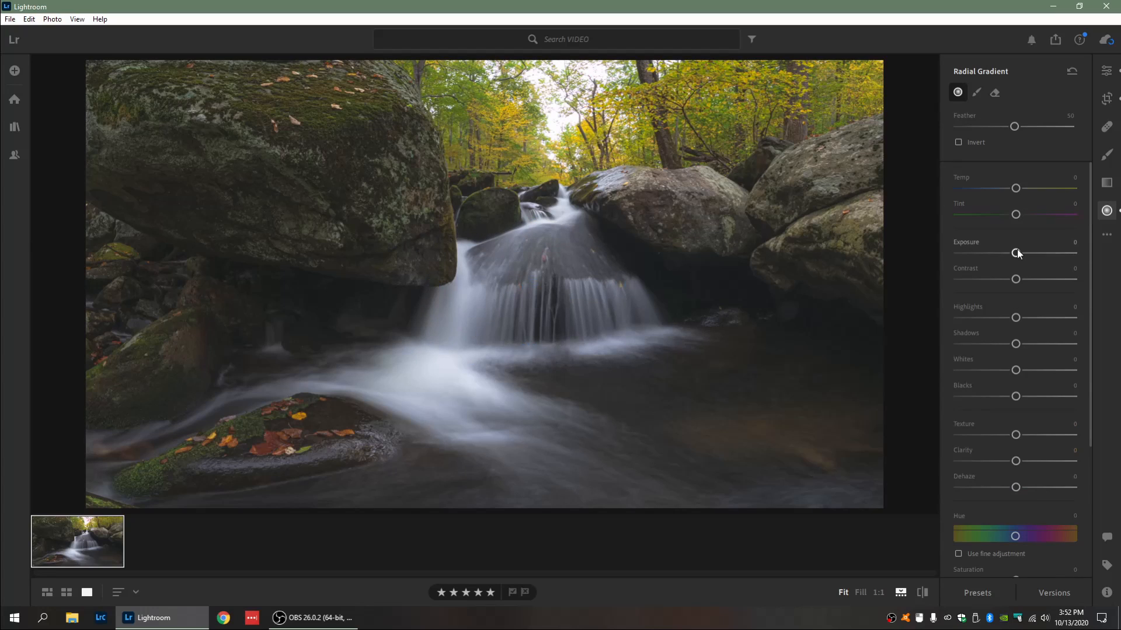
left_click_drag(1016, 253, 1032, 253)
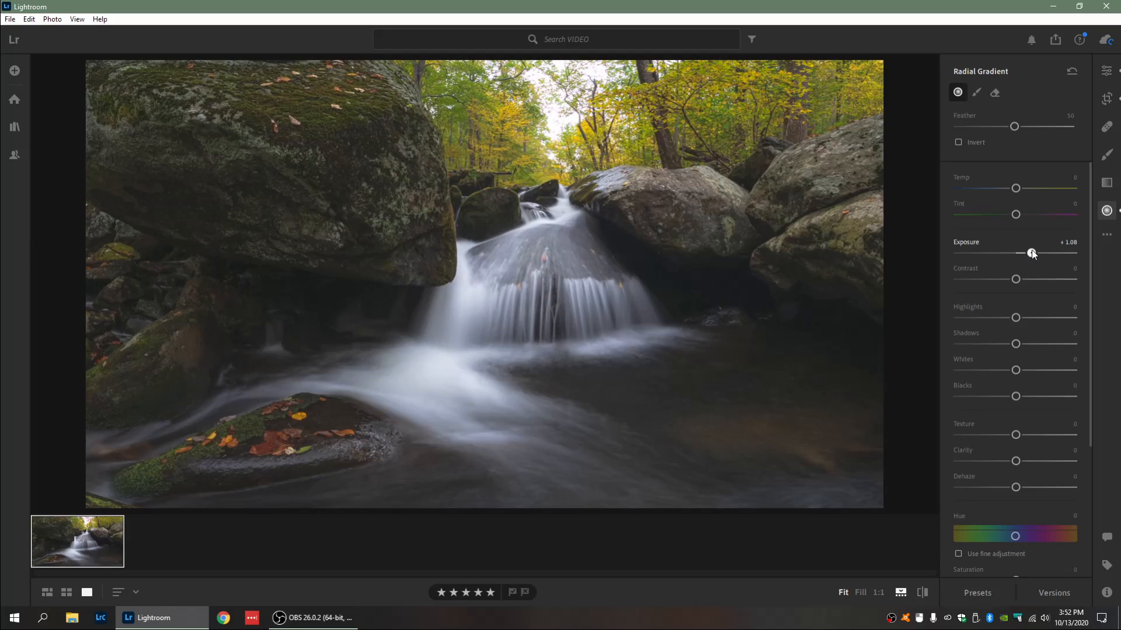
Step: Set the Vignette to -15 and compare the edited photo with the original
left_click(1106, 71)
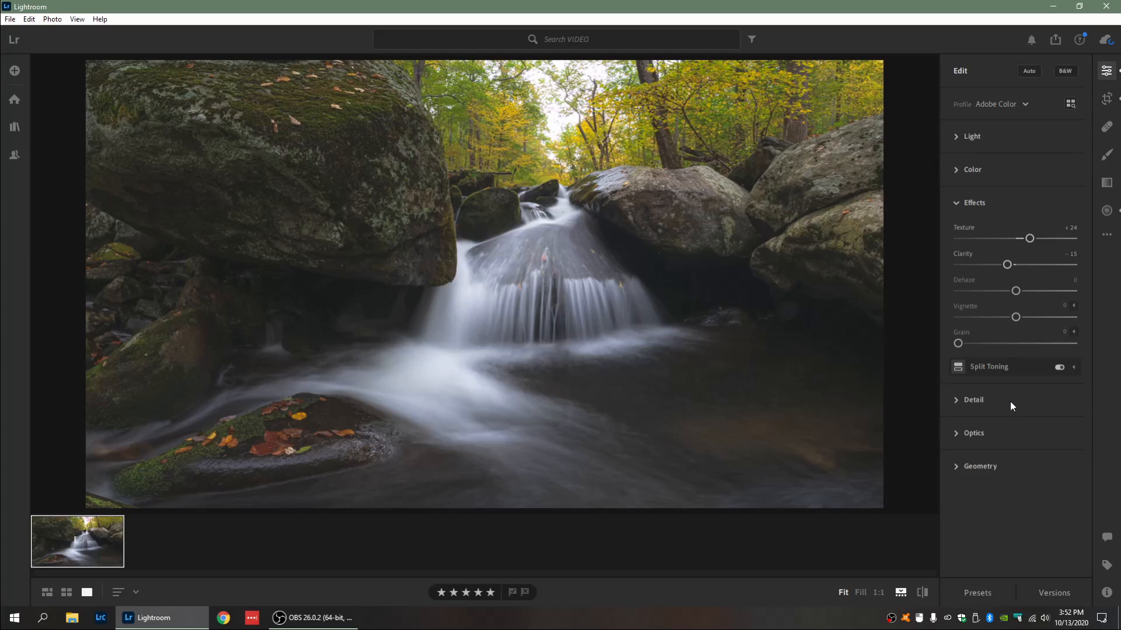
left_click_drag(1017, 321, 1008, 317)
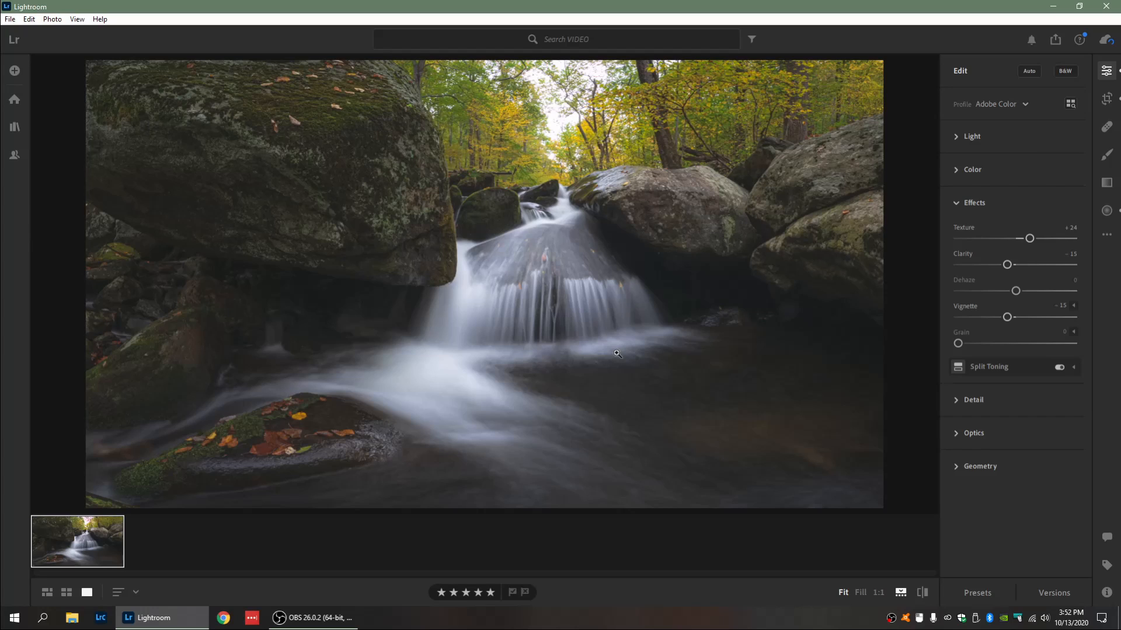
key("backslash")
key("backslash")
Step: Open the Color panel and in the Color Mixer raise the orange Luminance to +53 and its Saturation
left_click(973, 170)
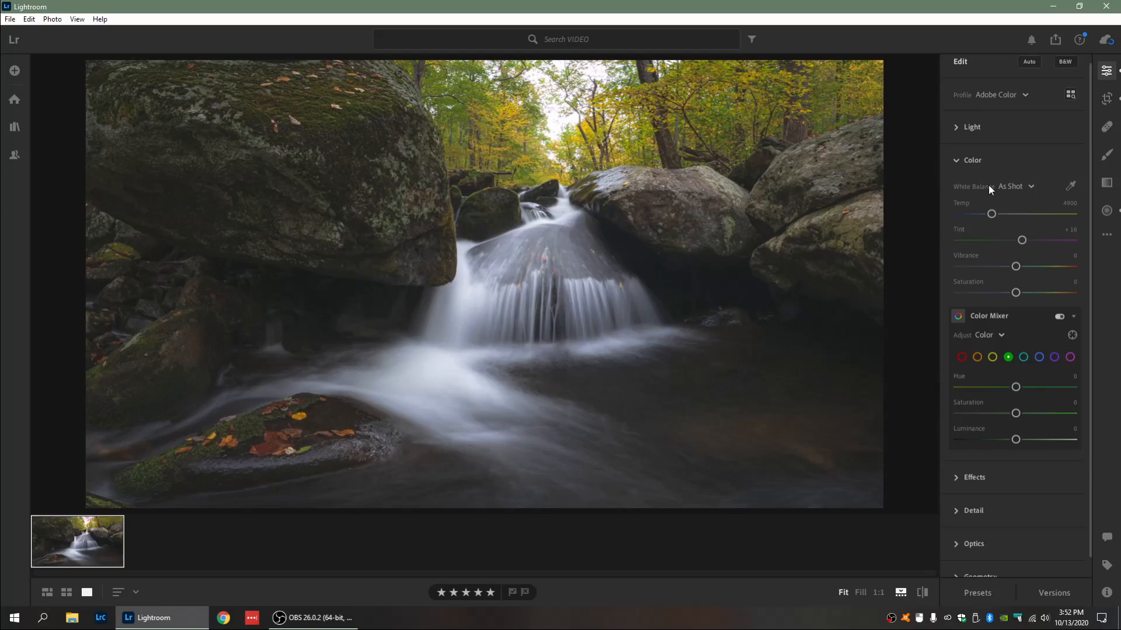
scroll(1014, 345, "down", 1)
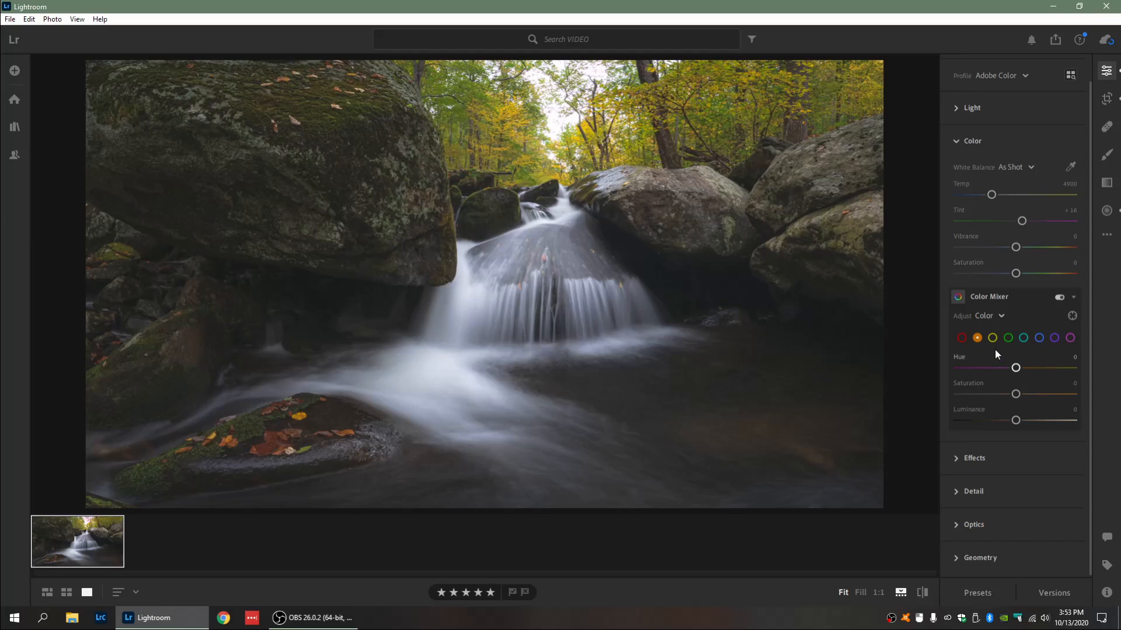
left_click(1017, 420)
left_click_drag(1017, 420, 1046, 424)
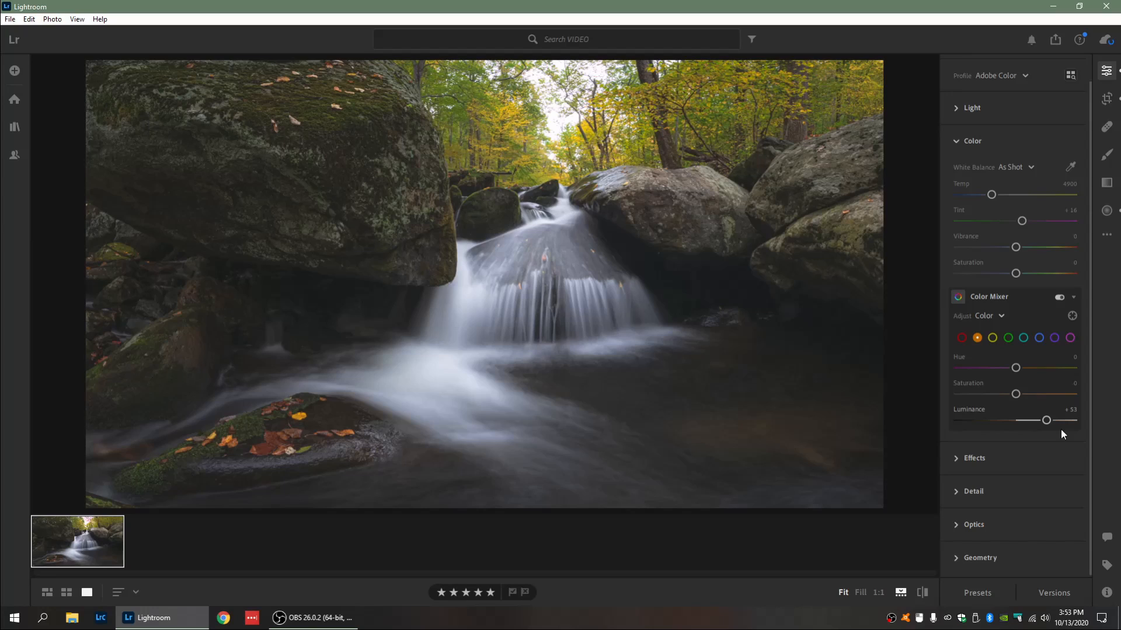
mouse_move(1060, 429)
left_mouse_down()
mouse_move(901, 424)
mouse_move(1055, 429)
left_mouse_up()
left_click_drag(1017, 397, 1027, 397)
Step: Set the yellow Color Mixer Hue to -19, Saturation to +10 and Luminance to +37
left_click(992, 338)
left_click_drag(1016, 372, 1007, 371)
left_click_drag(1007, 370, 1005, 370)
left_click_drag(1016, 394, 1022, 395)
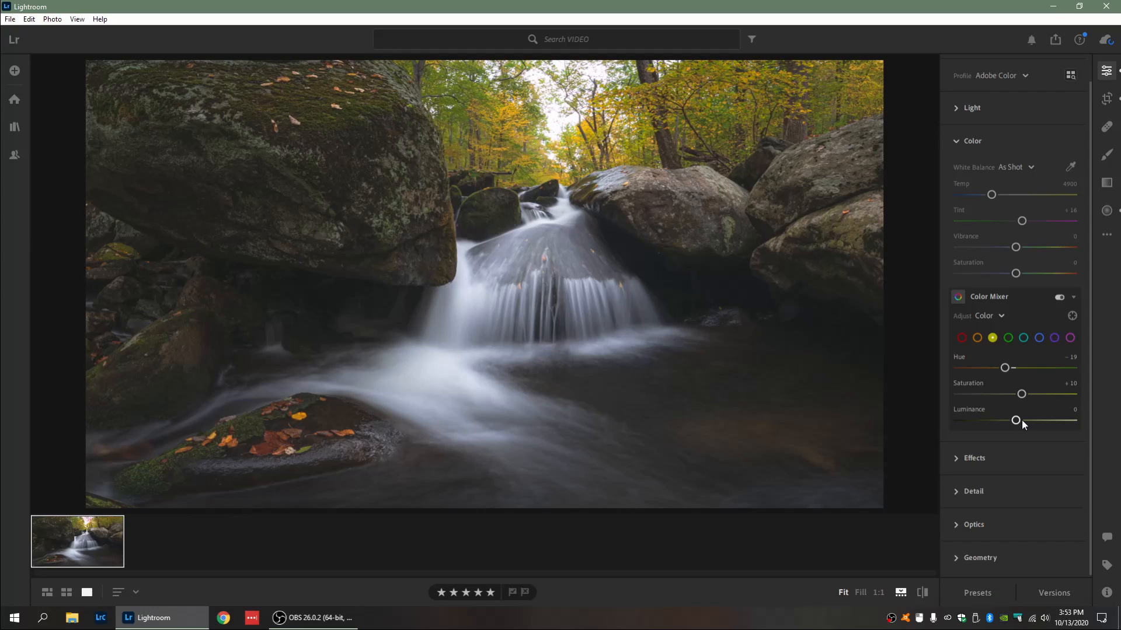
left_click_drag(1015, 420, 1038, 421)
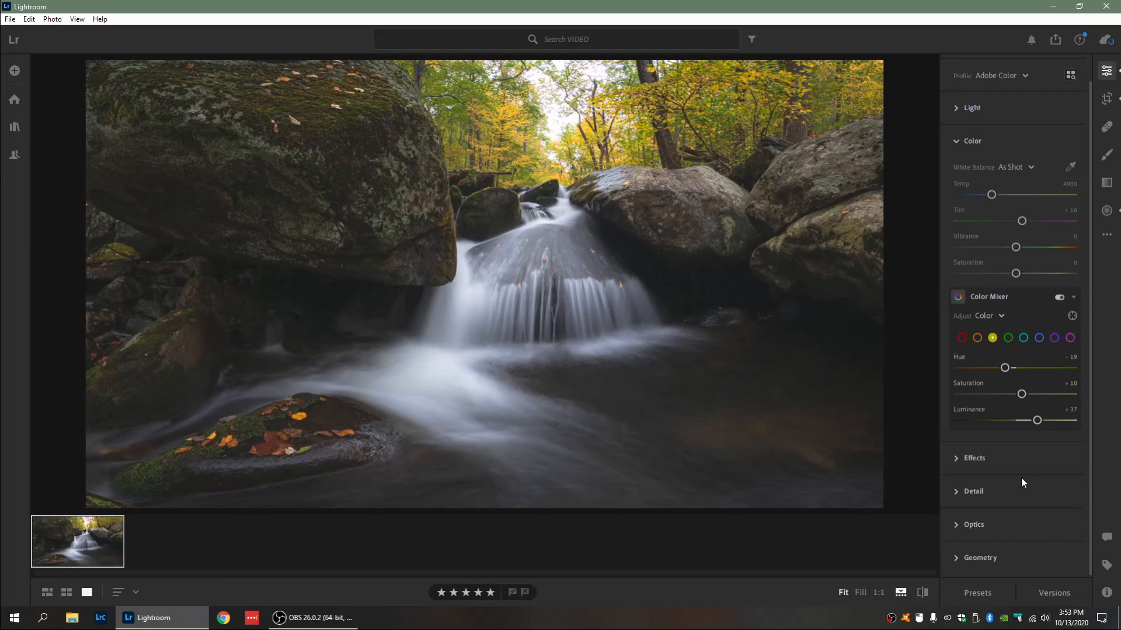
Step: Raise the green Hue, Saturation and Luminance in the Color Mixer
left_click(1008, 338)
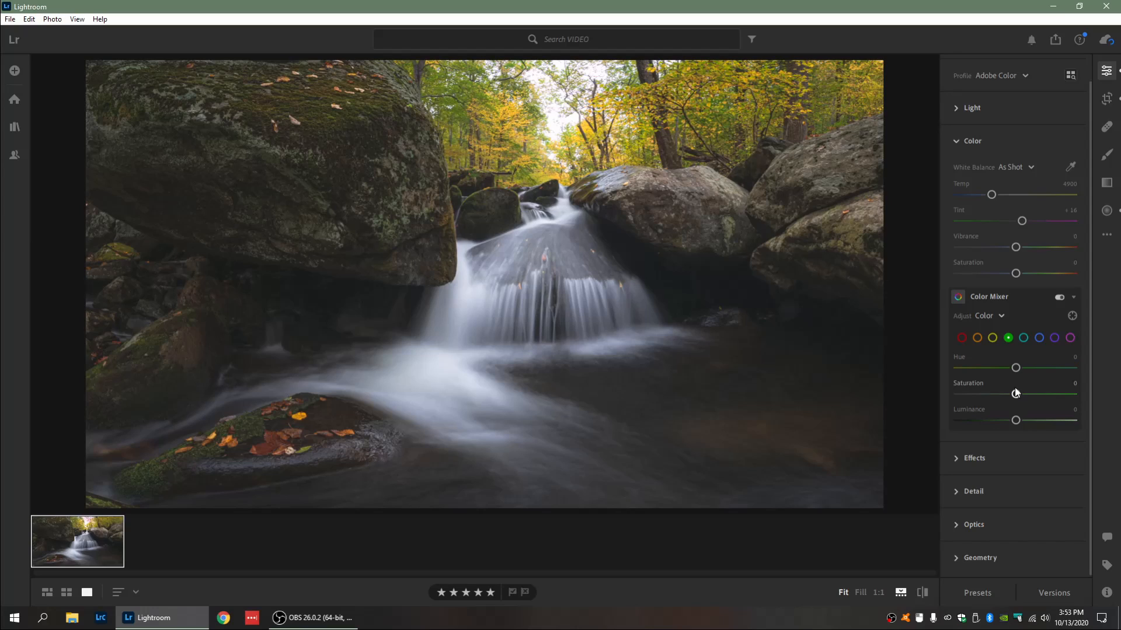
left_click_drag(1016, 368, 1029, 369)
left_click_drag(1015, 394, 1024, 395)
left_click_drag(1016, 420, 1038, 420)
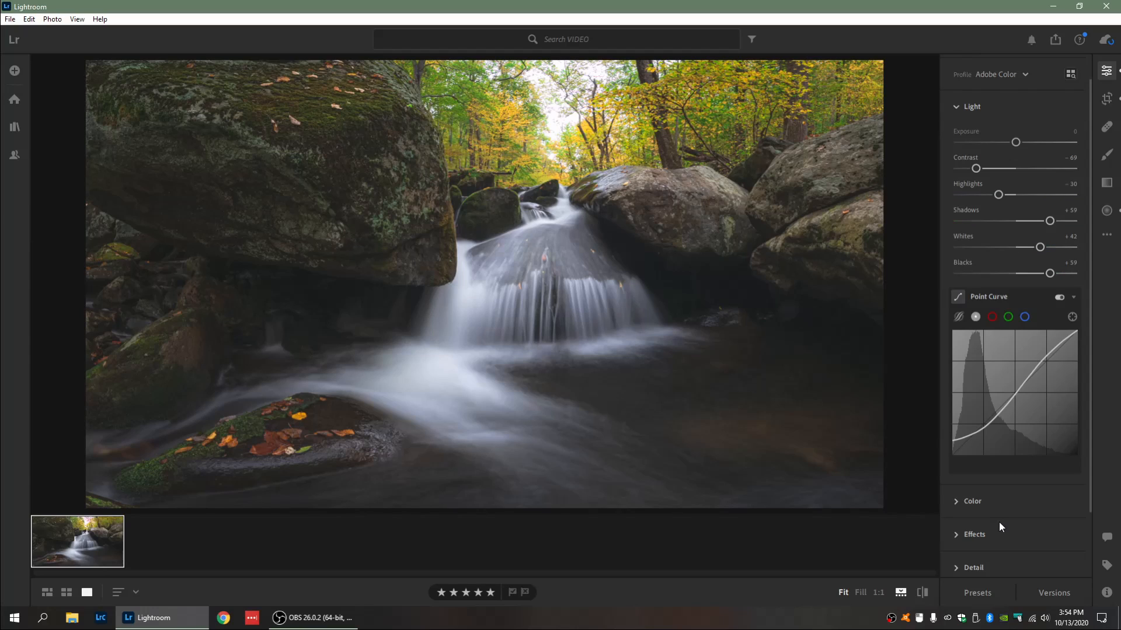
Step: Review the Geometry, Crop and Radial Gradient settings, then compare the edited photo with the original
left_click(993, 502)
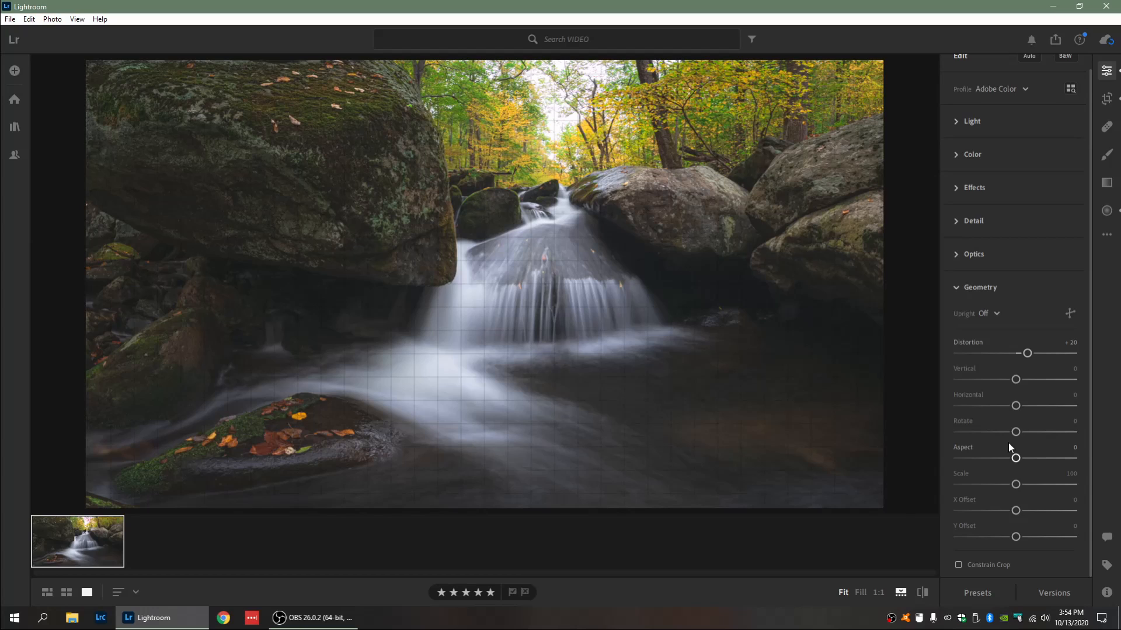
left_click(1106, 98)
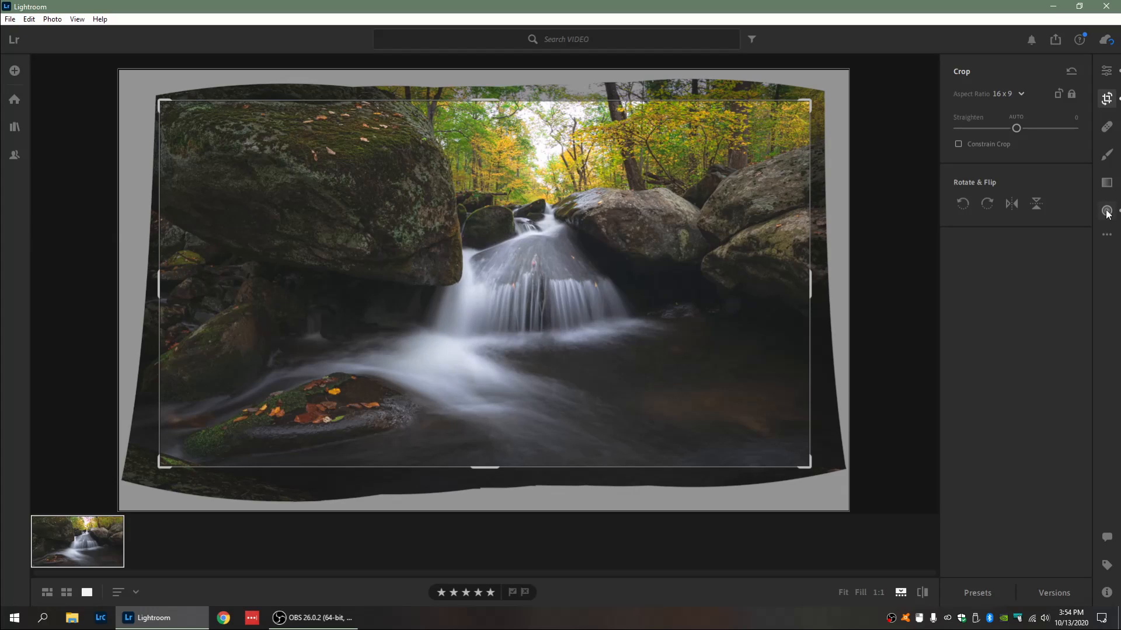
left_click(1107, 212)
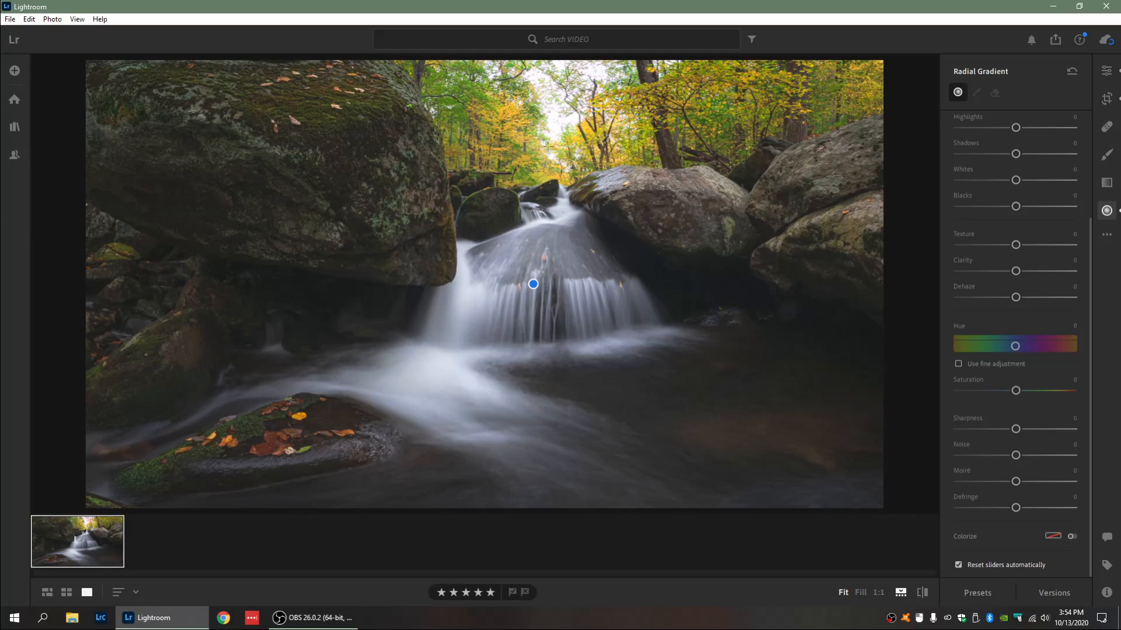
left_click_drag(556, 110, 562, 113)
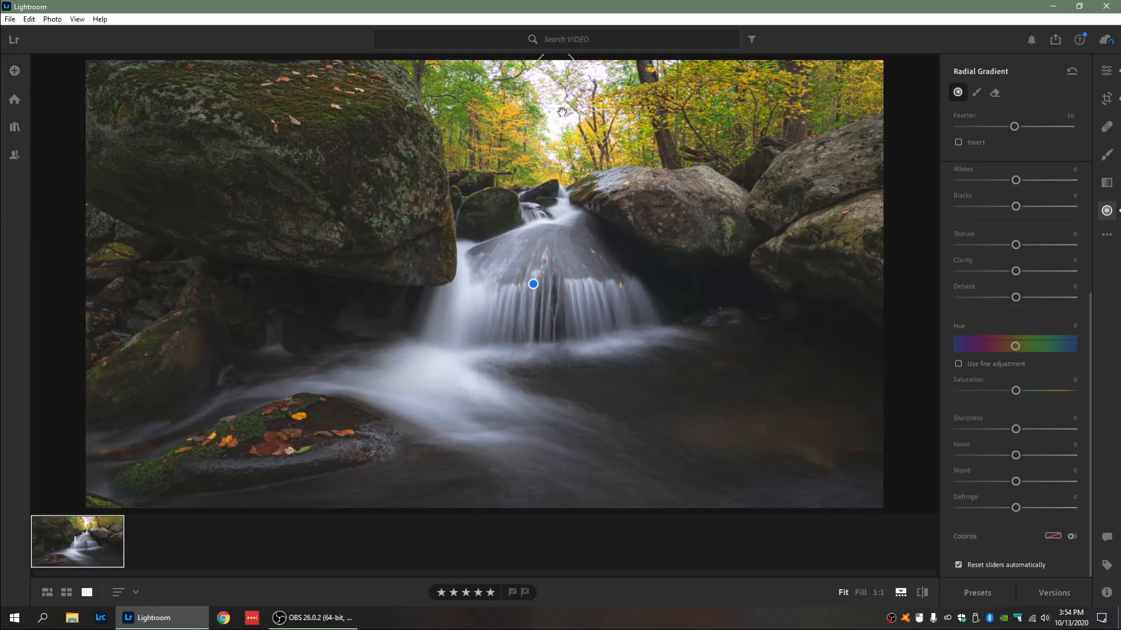
scroll(1021, 216, "up", 3)
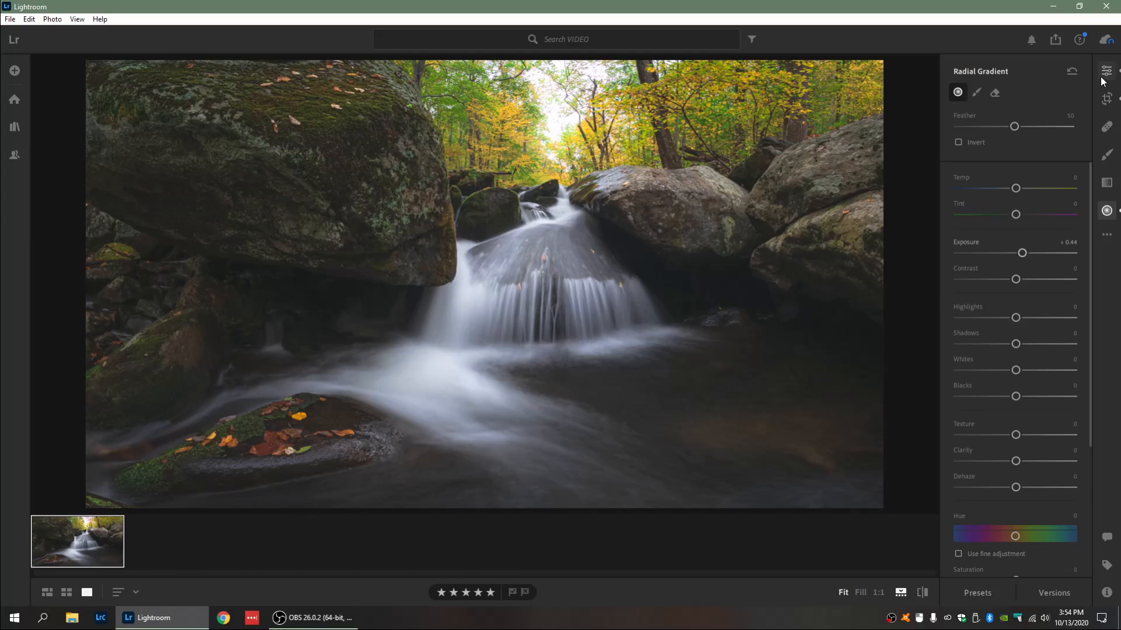
left_click(1101, 76)
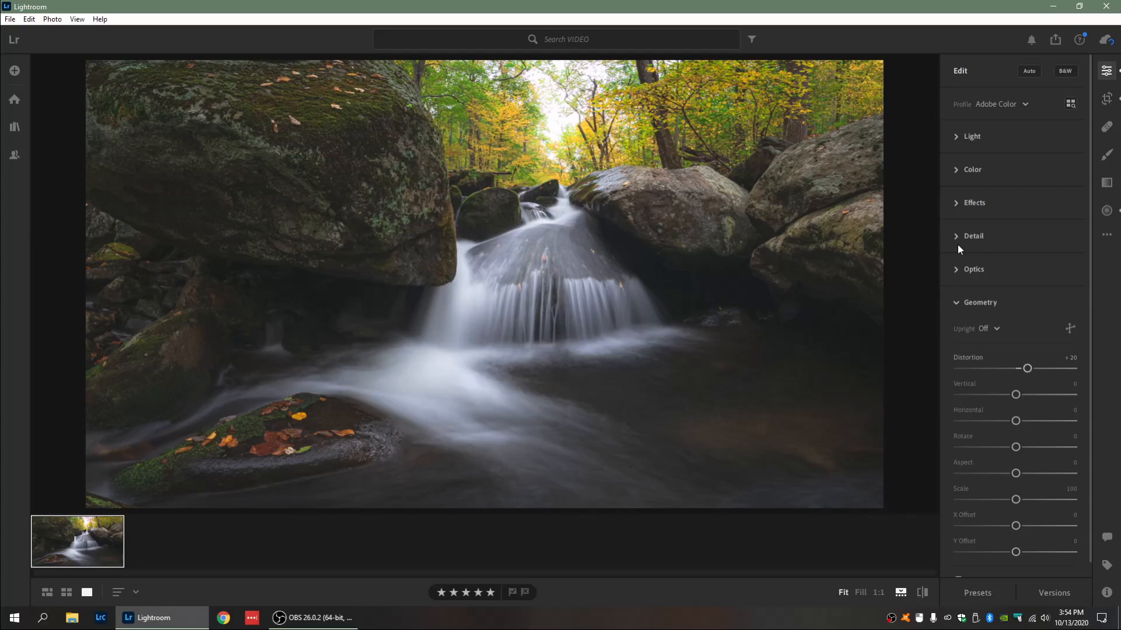
key("backslash")
key("backslash")
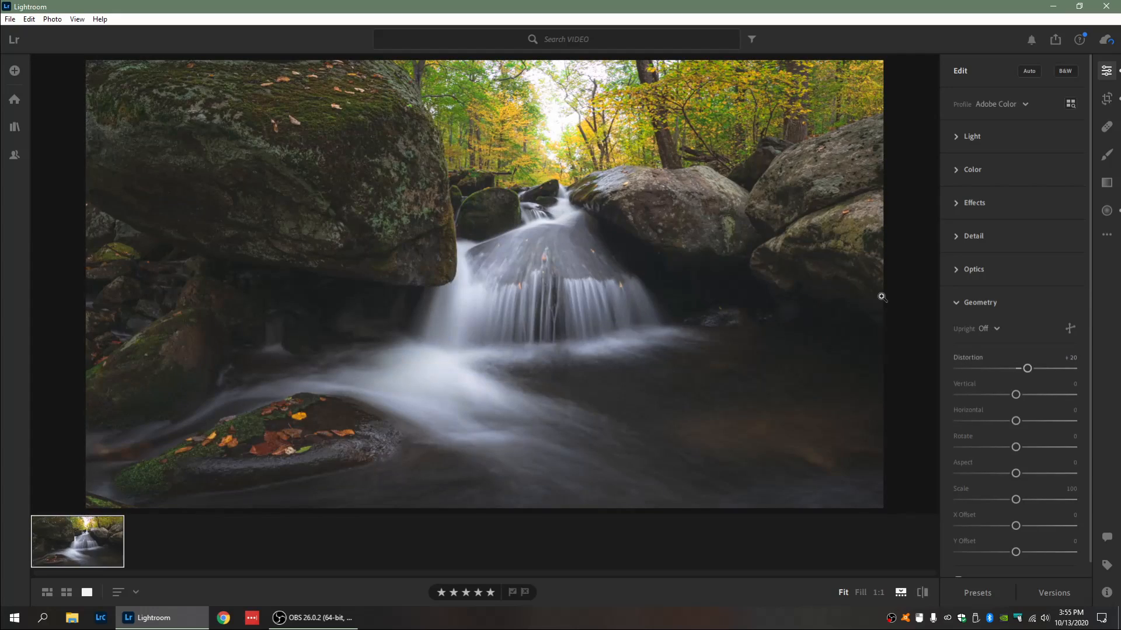